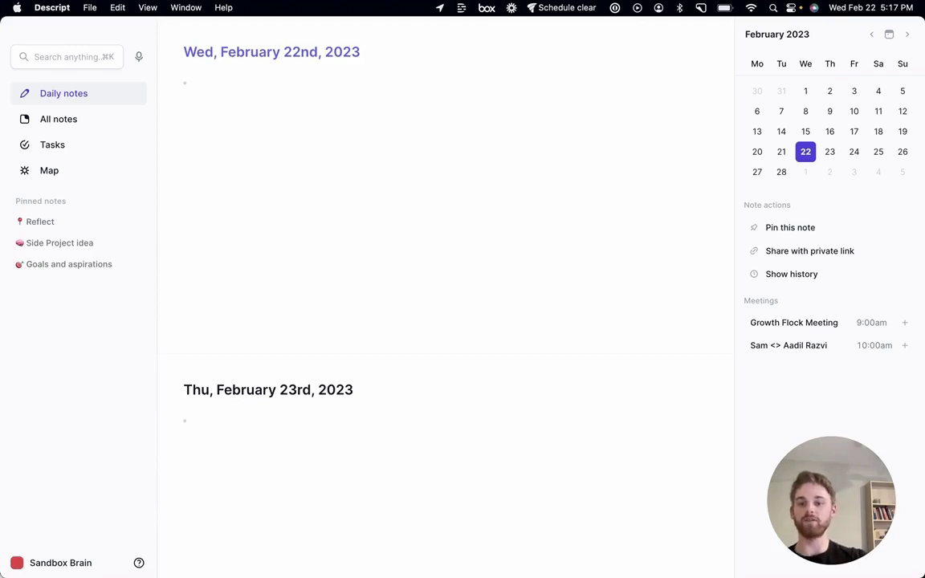
# Open the template preferences for the Sandbox Brain graph and add a new template named to_do
pyautogui.click(29, 563)
pyautogui.click(46, 564)
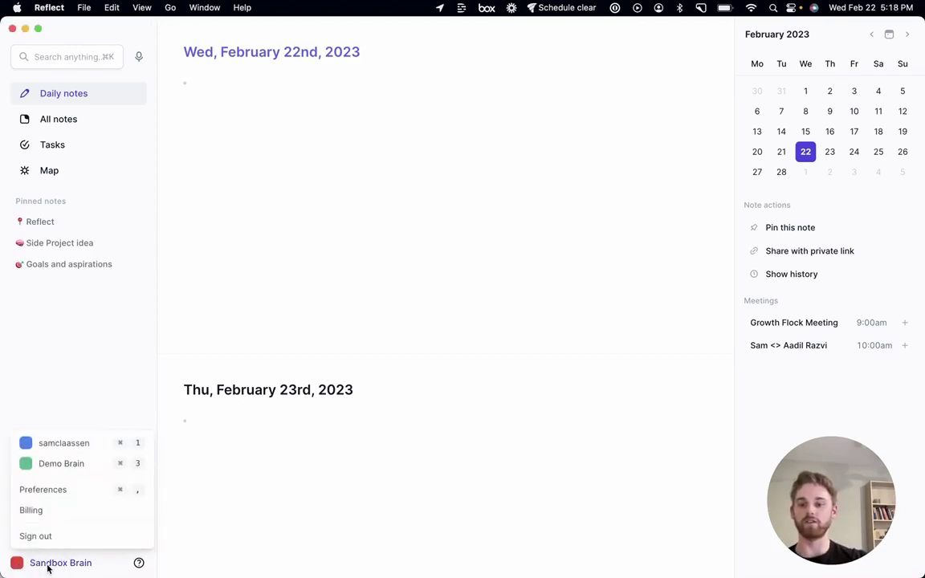
pyautogui.click(66, 490)
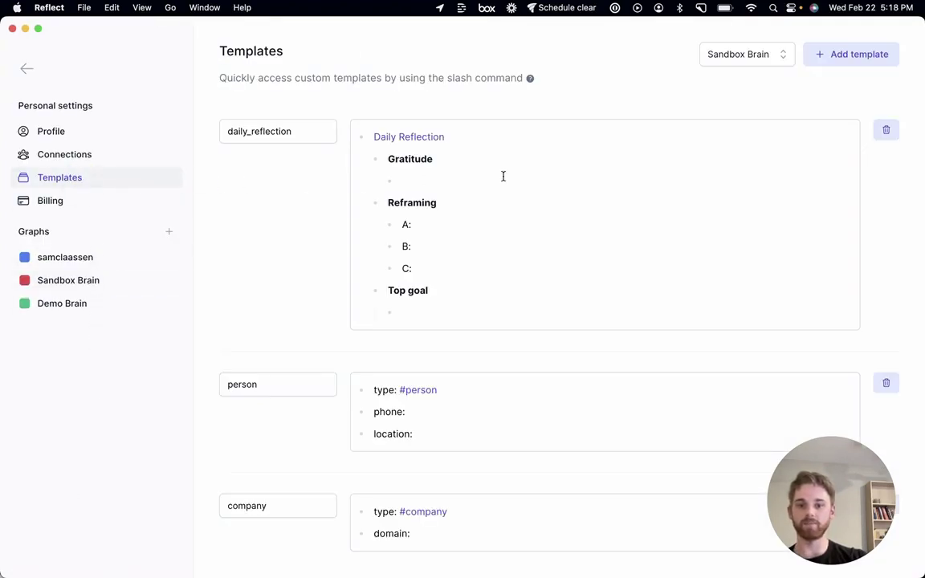
pyautogui.click(887, 54)
pyautogui.click(529, 135)
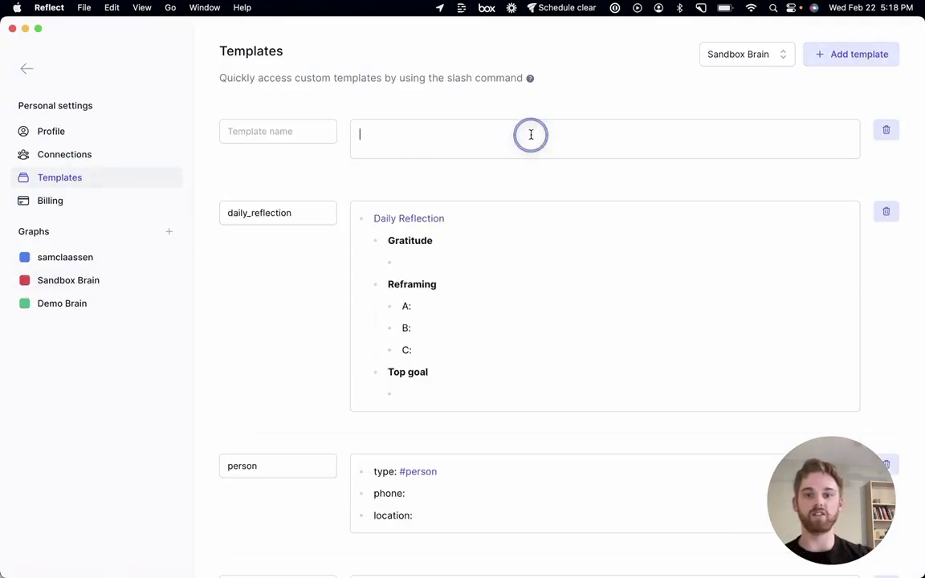
pyautogui.click(303, 132)
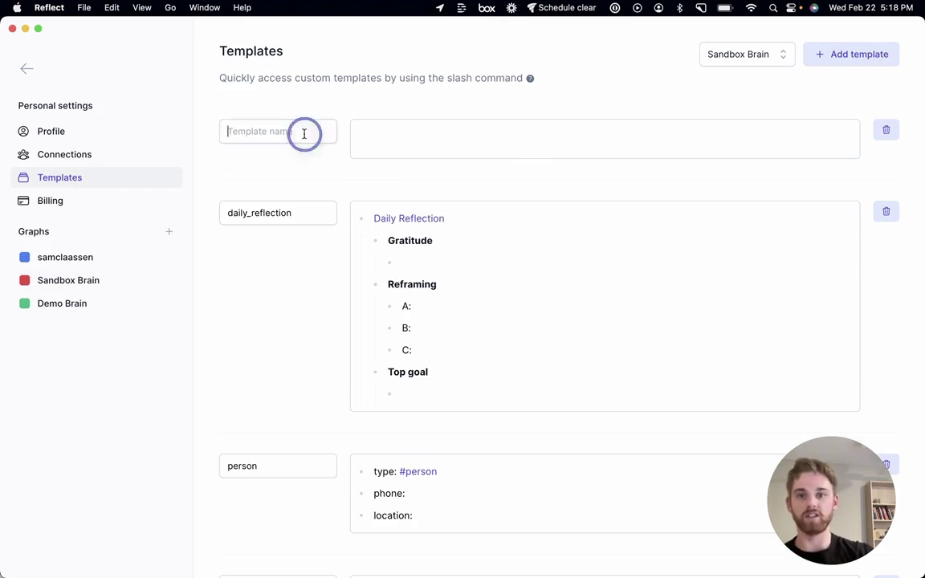
pyautogui.write('to_do')
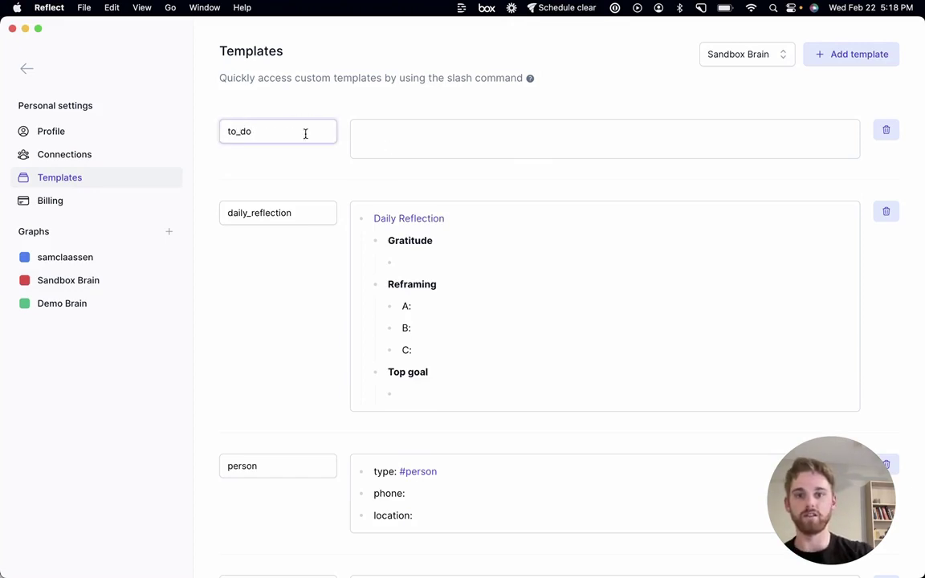
# Fill the to_do template with a bulleted list of Habits, Main Work, Side Projects and Personal
pyautogui.click(410, 132)
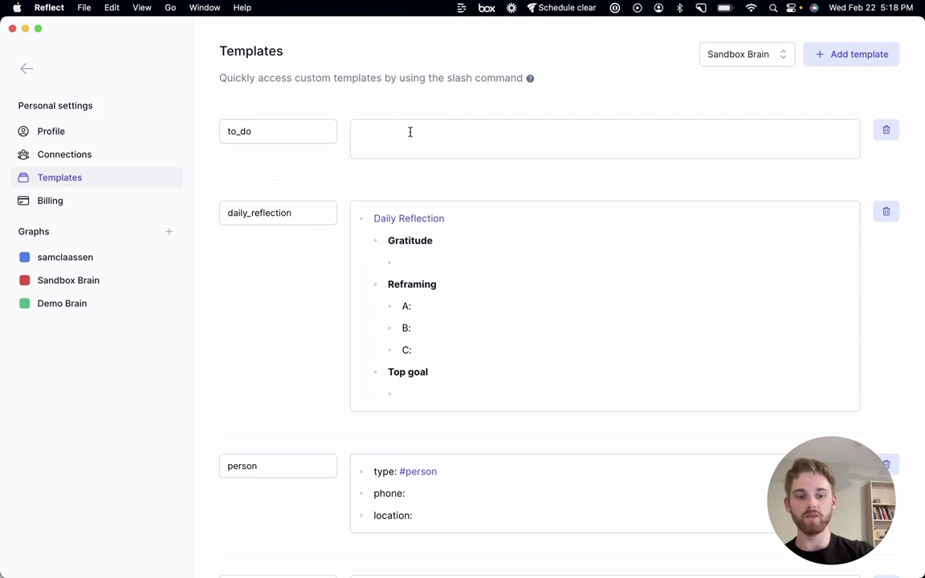
pyautogui.write('- ')
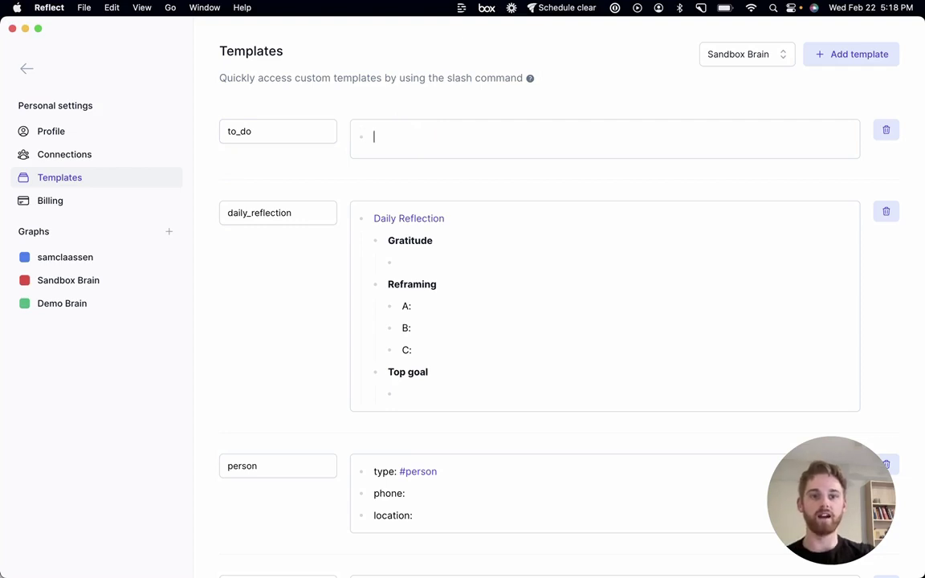
pyautogui.write('Habits')
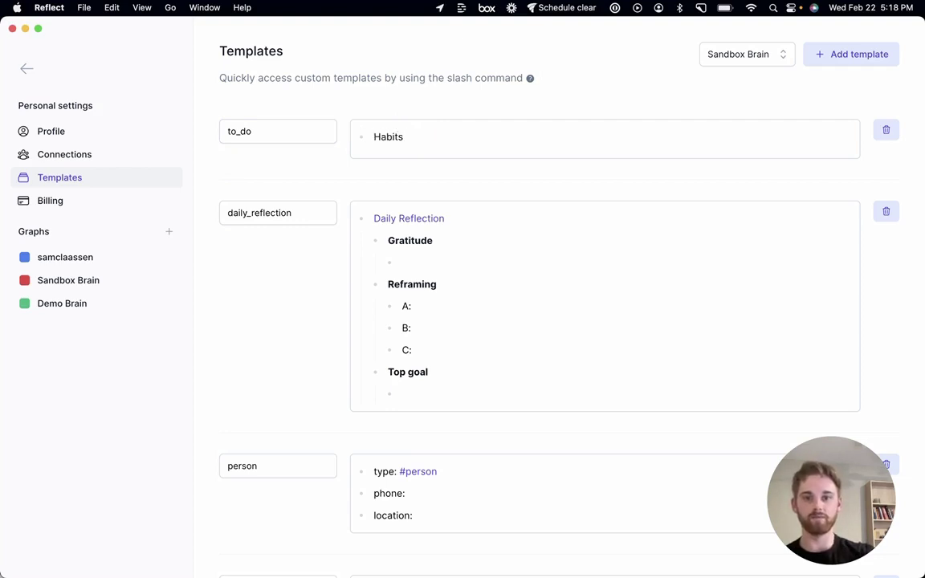
pyautogui.press('Return')
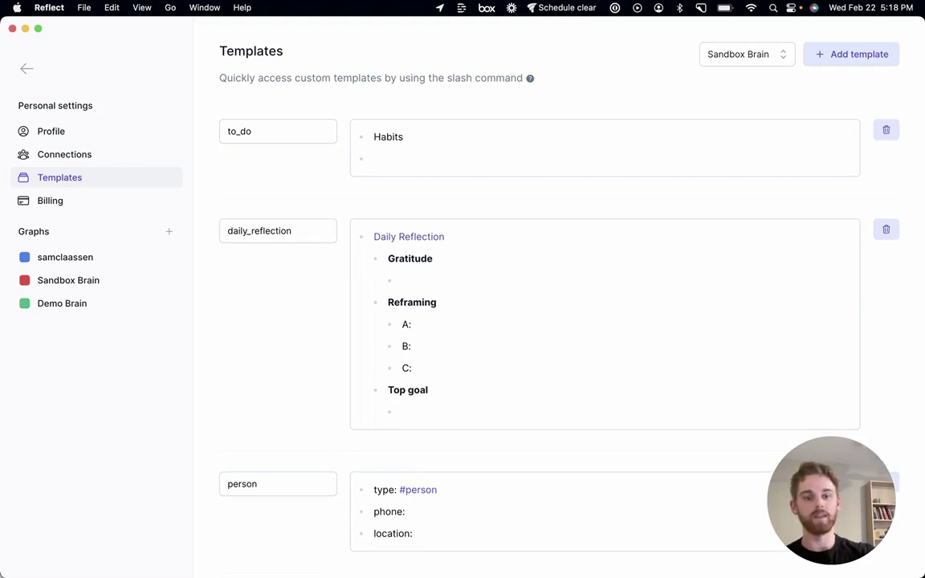
pyautogui.write('Ma')
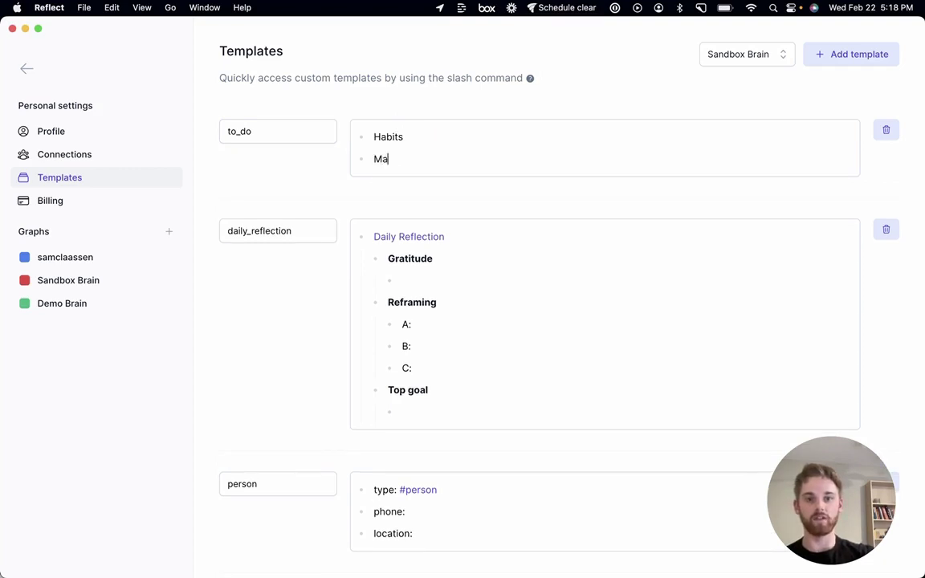
pyautogui.write('in Work')
pyautogui.press('Return')
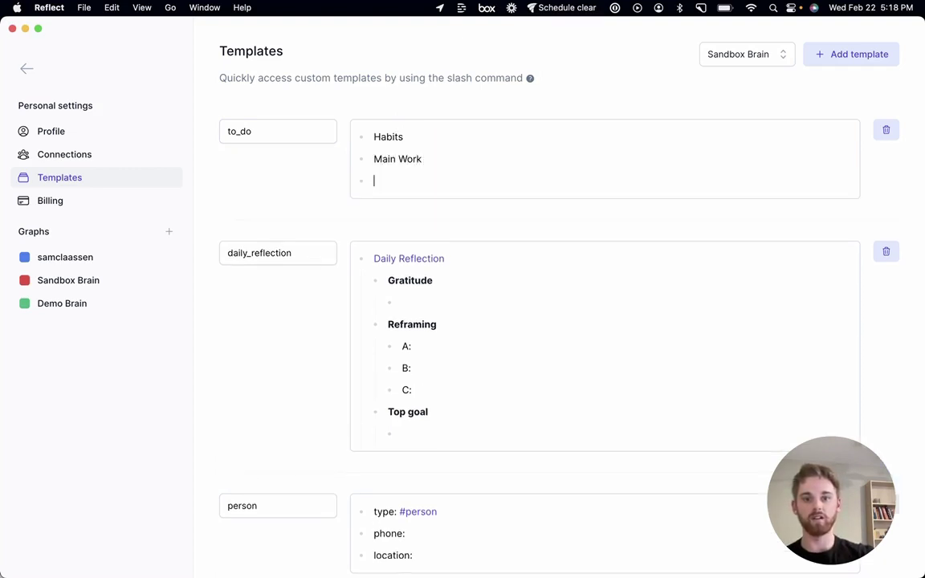
pyautogui.write('Side Projects')
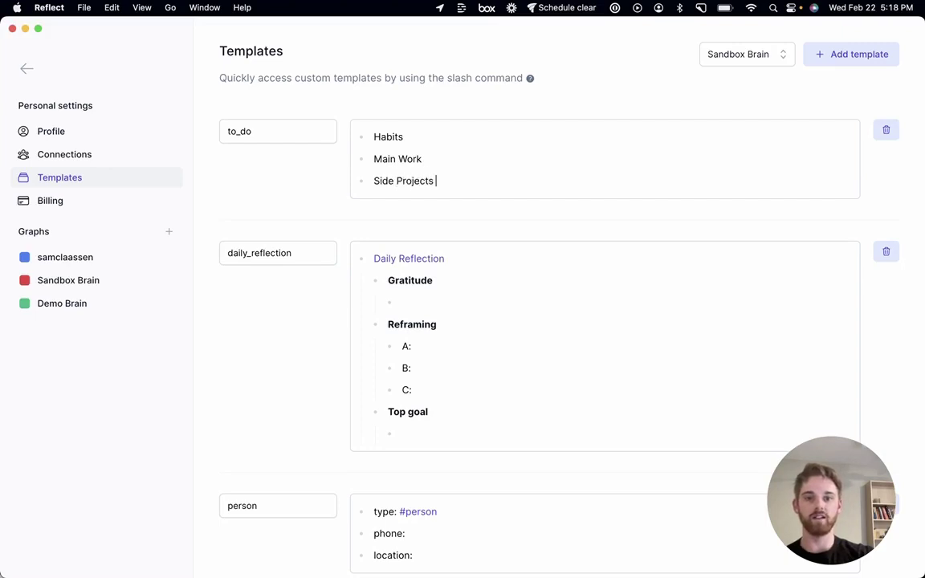
pyautogui.press('Return')
pyautogui.write('Personal')
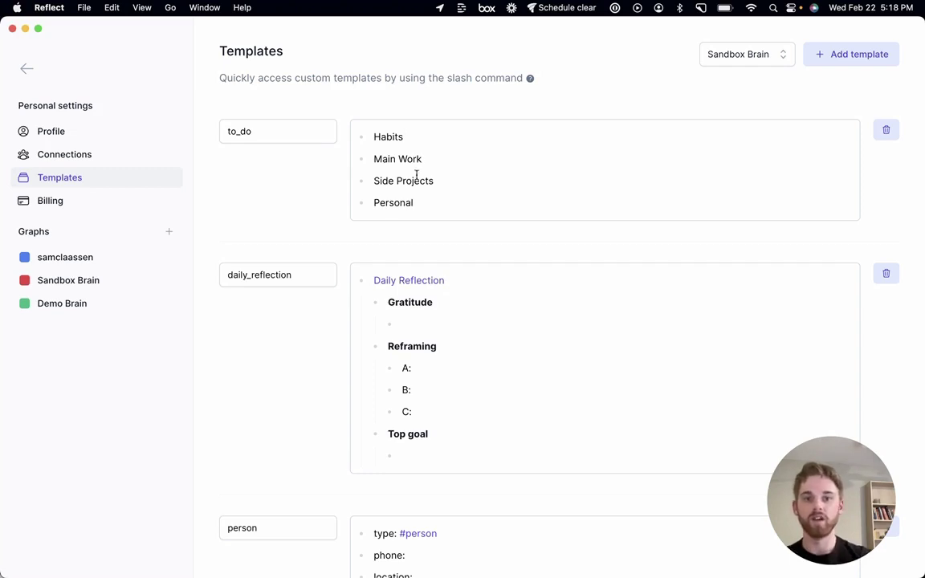
# Make all four section bullets in the to_do template bold
pyautogui.click(415, 206)
pyautogui.moveTo(415, 206); pyautogui.dragTo(364, 133)
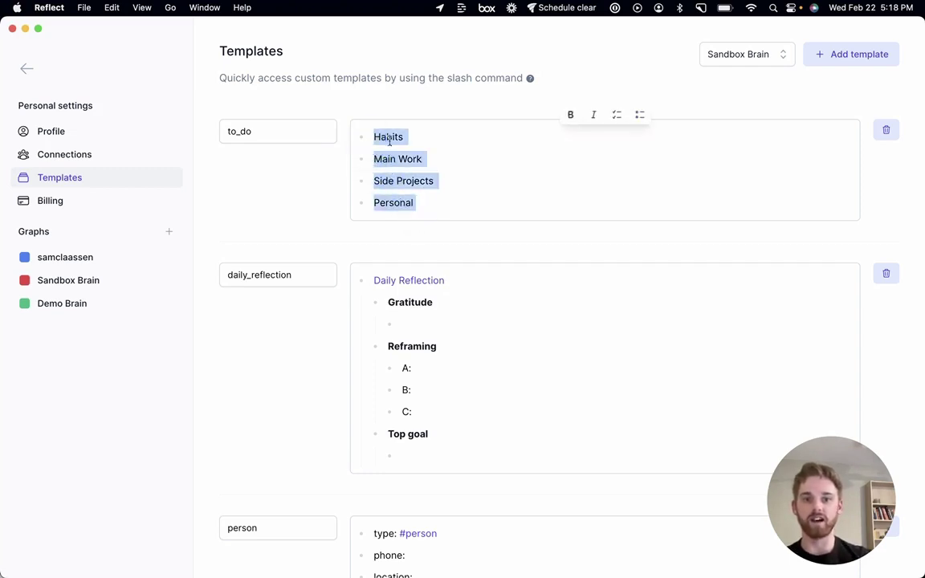
pyautogui.click(571, 117)
pyautogui.click(501, 158)
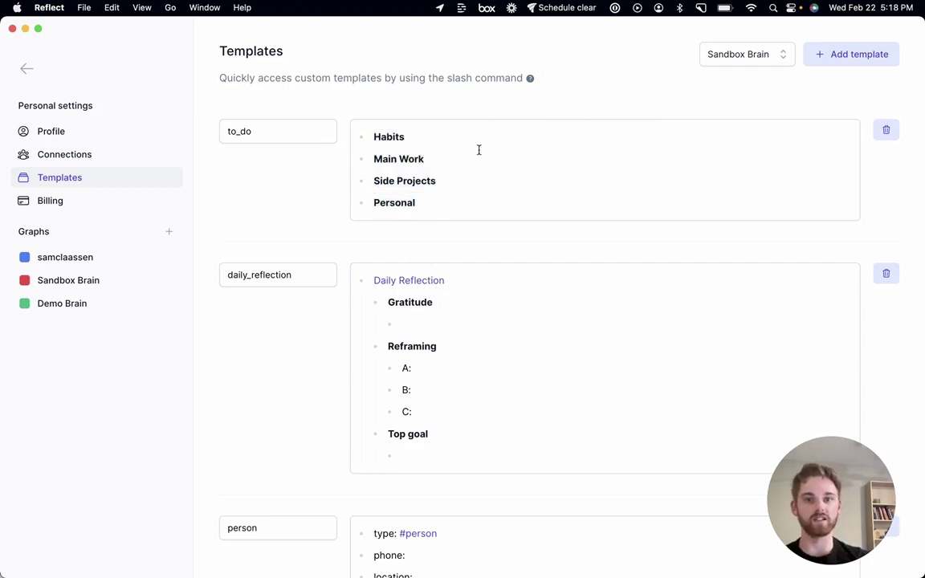
# Add checkbox items under Habits: Exercise, Drink a liter of water, and Spend at least 20 minutes outside
pyautogui.click(452, 141)
pyautogui.press('Return')
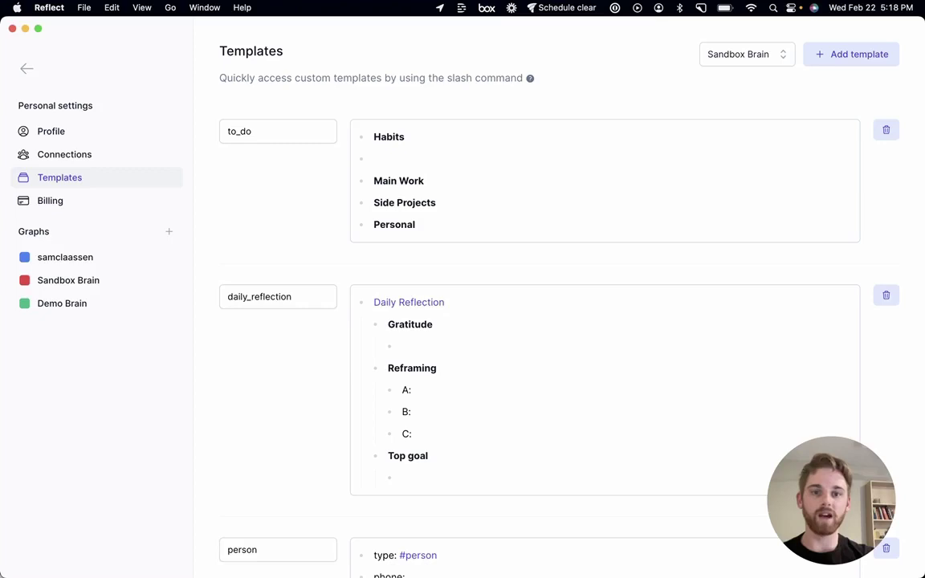
pyautogui.write('[] ')
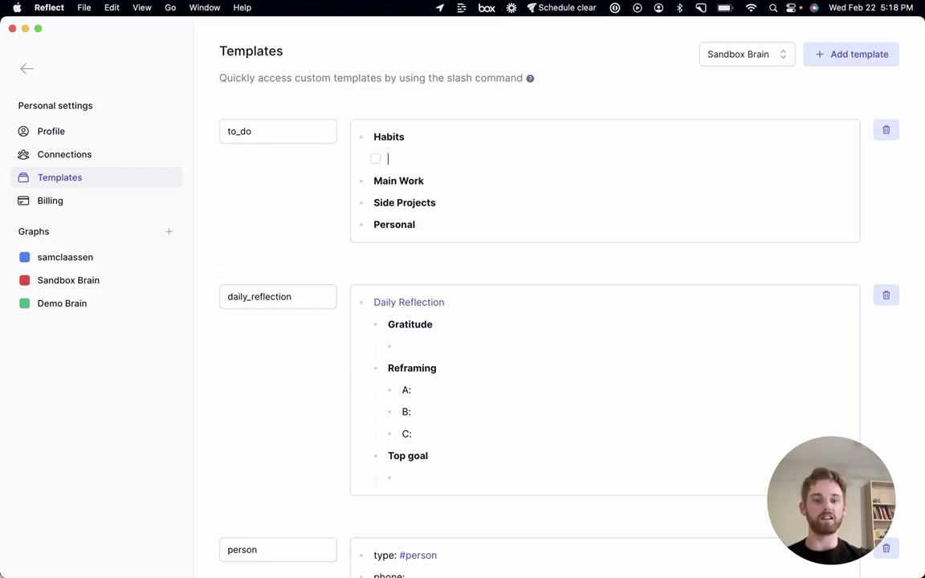
pyautogui.write('Exercise')
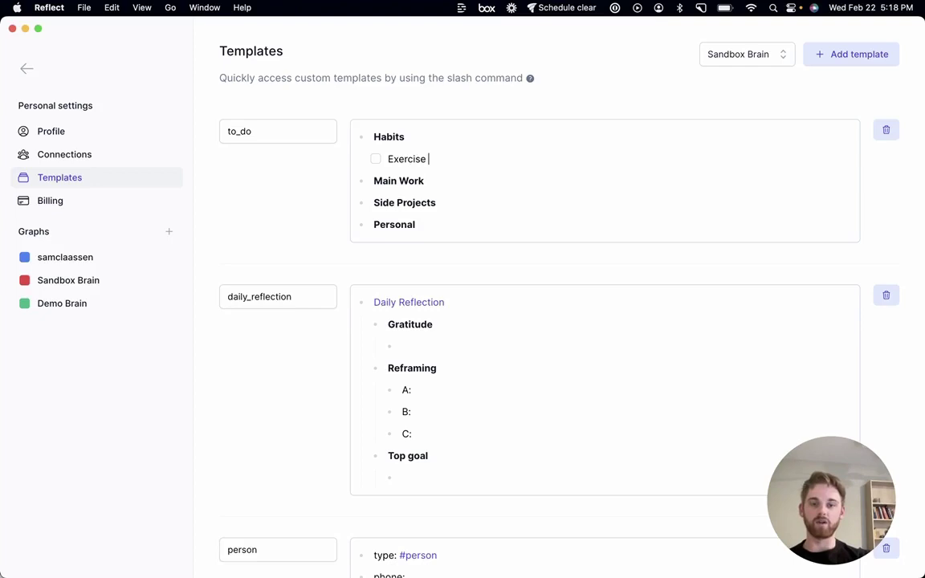
pyautogui.press('Return')
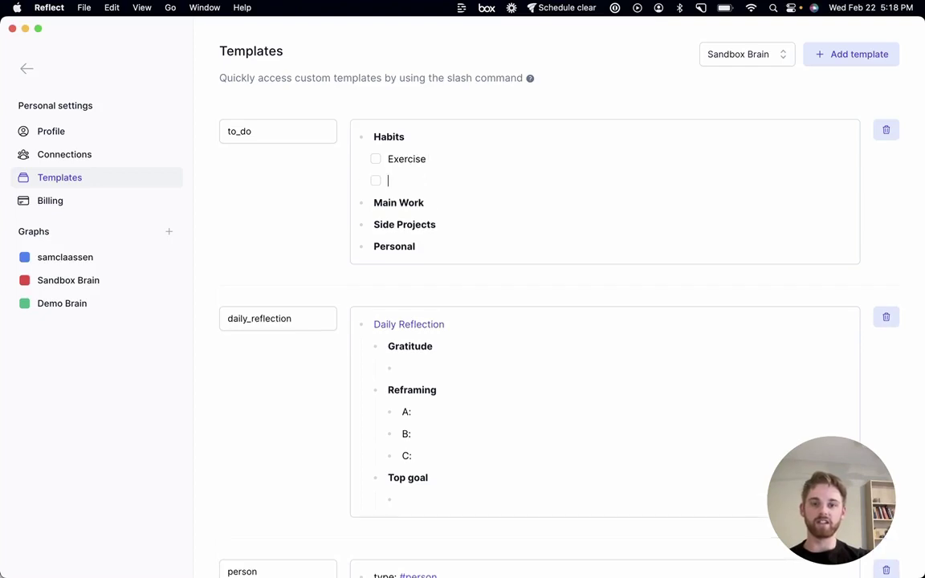
pyautogui.write('Drink')
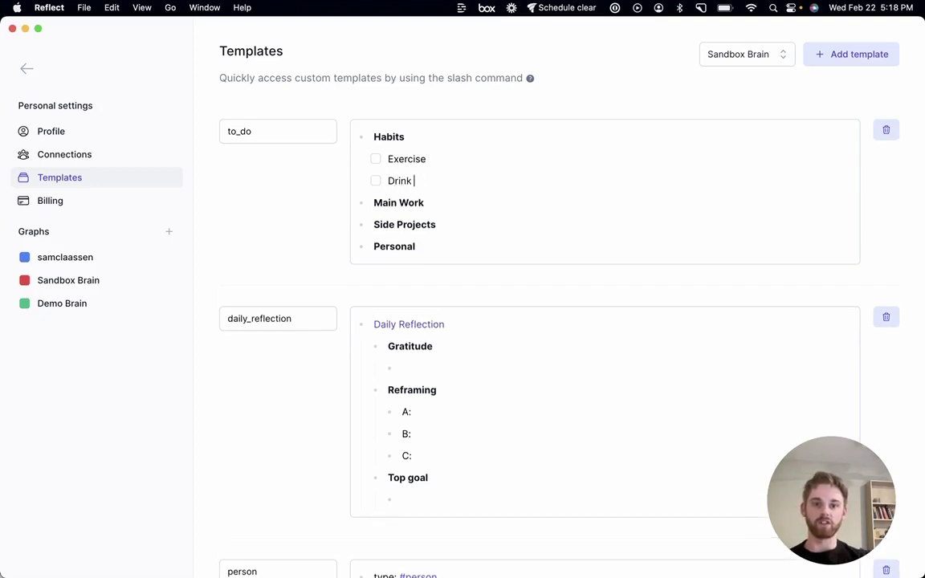
pyautogui.write(' a ')
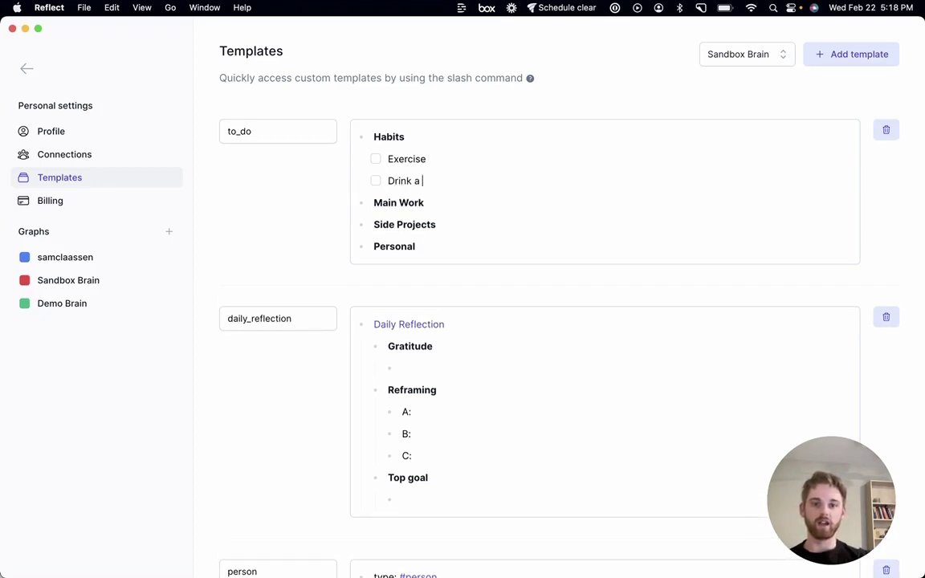
pyautogui.write('liter ')
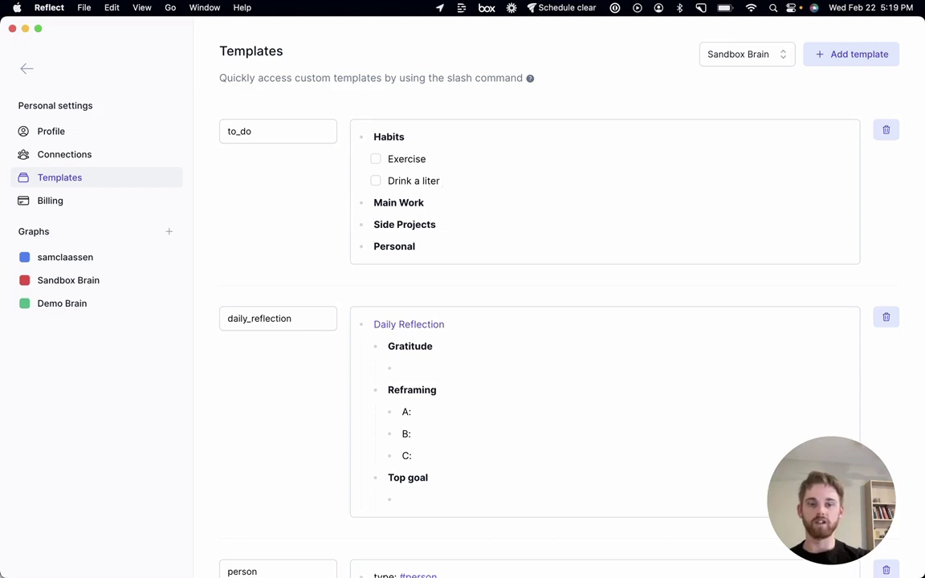
pyautogui.write('of water')
pyautogui.press('Return')
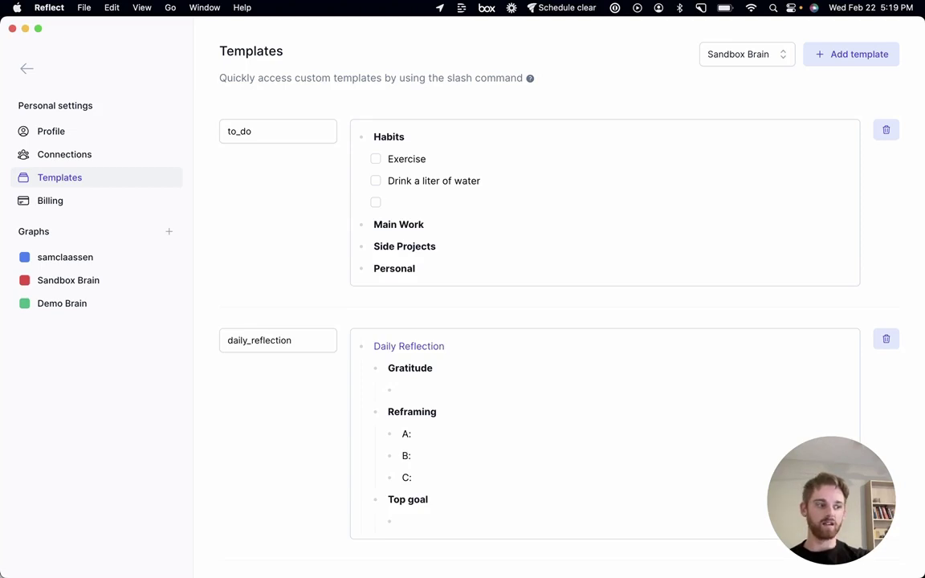
pyautogui.write('Spend at lea')
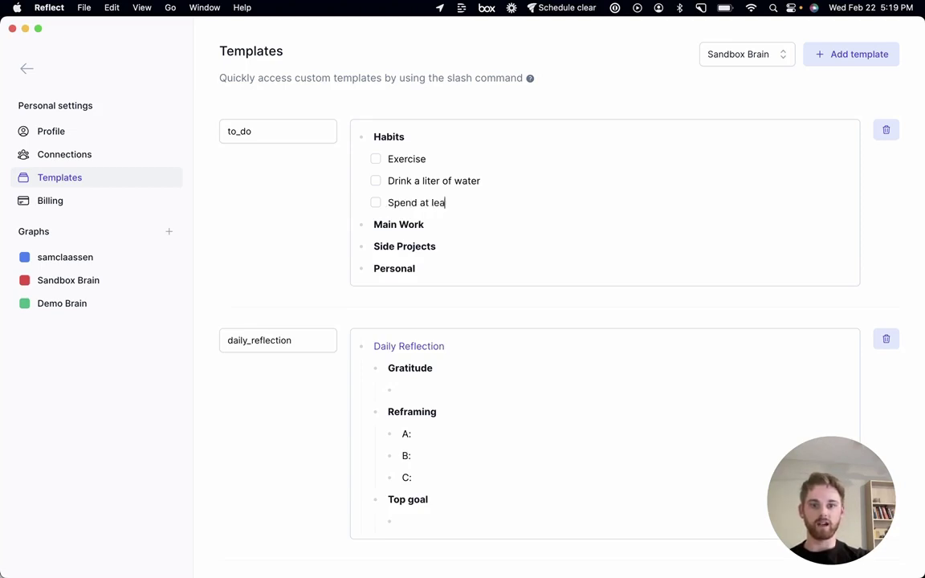
pyautogui.write('st 20 mi')
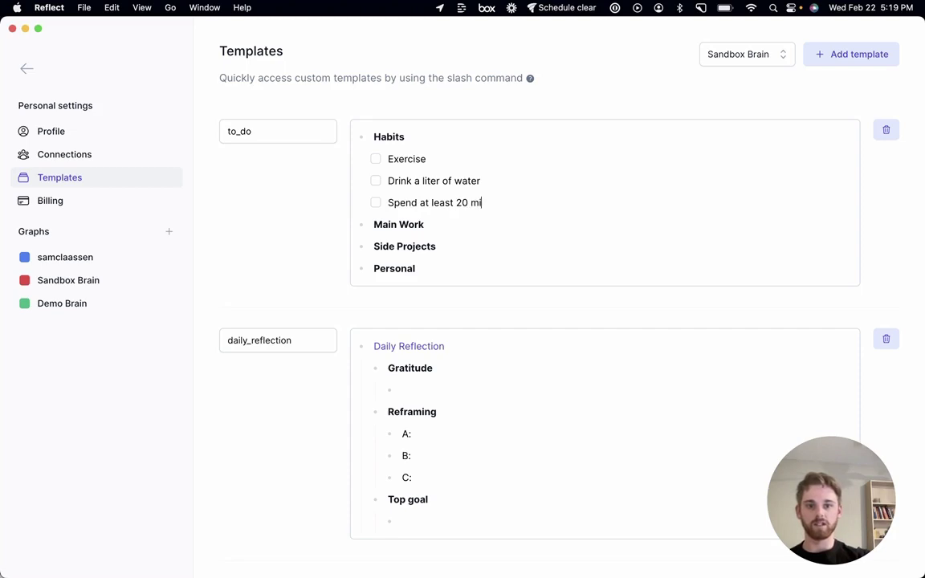
pyautogui.write('nutes outside')
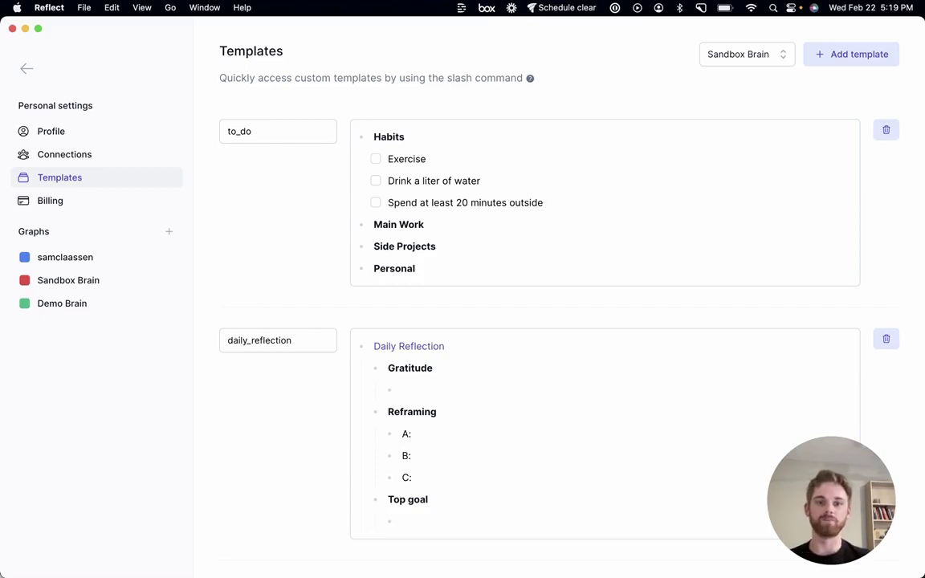
pyautogui.click(434, 226)
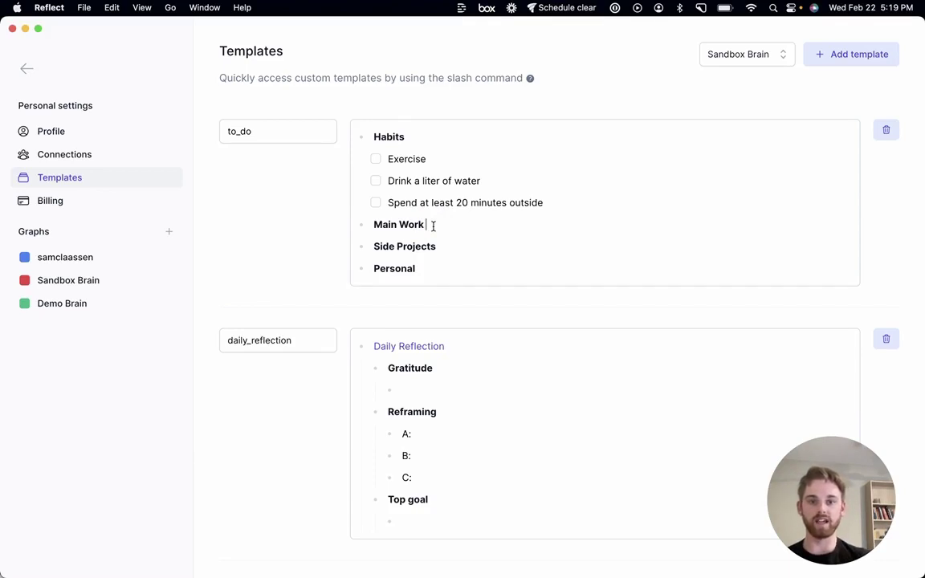
pyautogui.press('Return')
pyautogui.press('Tab')
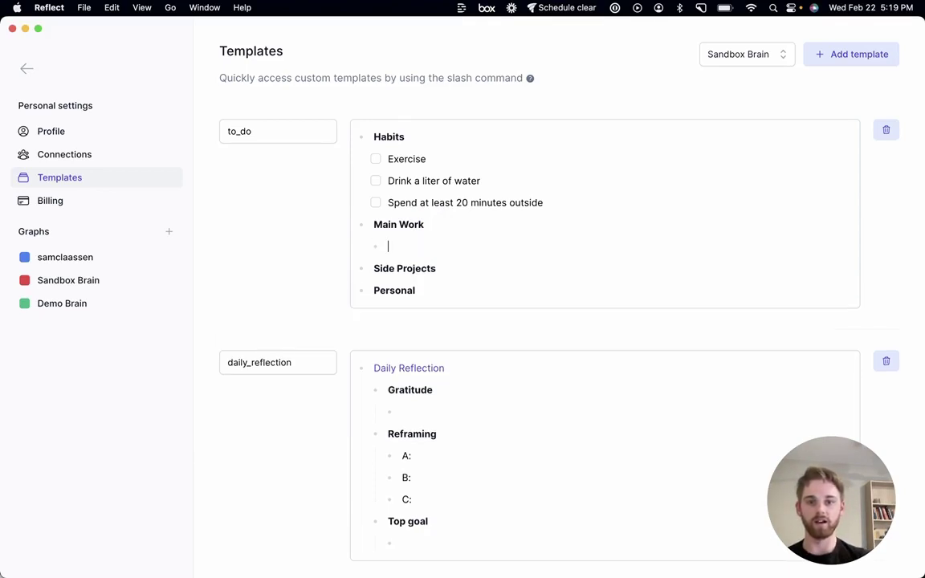
pyautogui.press('BackSpace')
pyautogui.press('BackSpace')
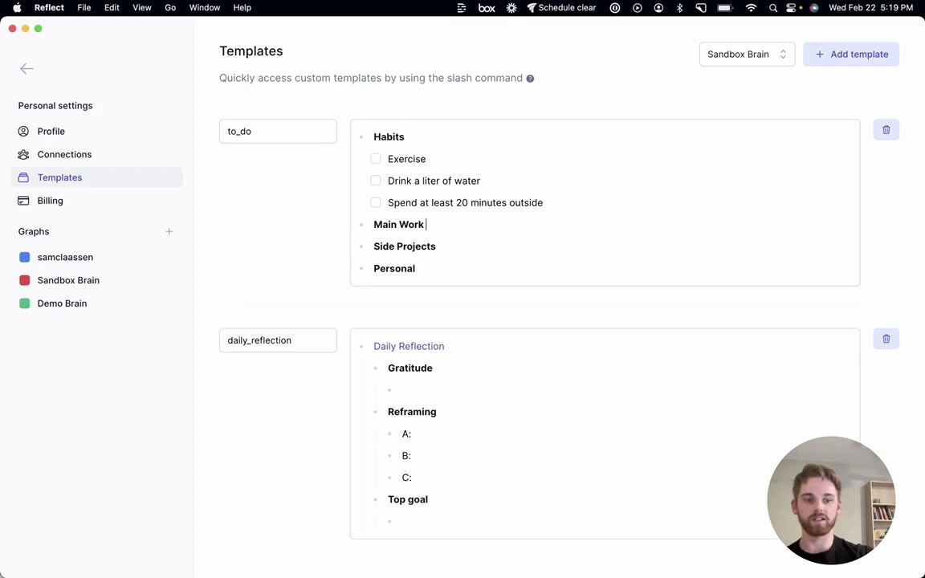
# Add two indented bullets under Main Work that link to the Reflect and Startup Cookie notes
pyautogui.press('Return')
pyautogui.press('Tab')
pyautogui.write('[[Re')
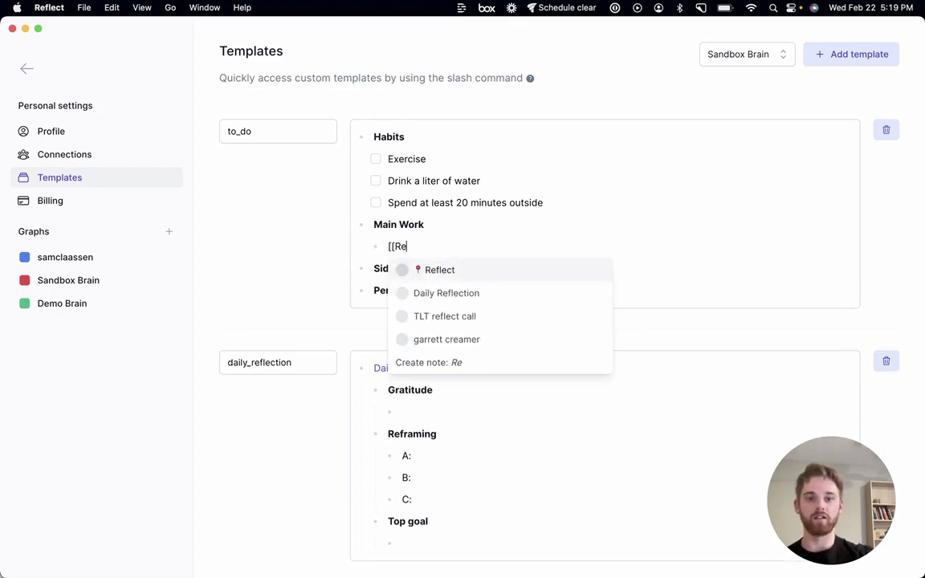
pyautogui.press('Return')
pyautogui.press('Return')
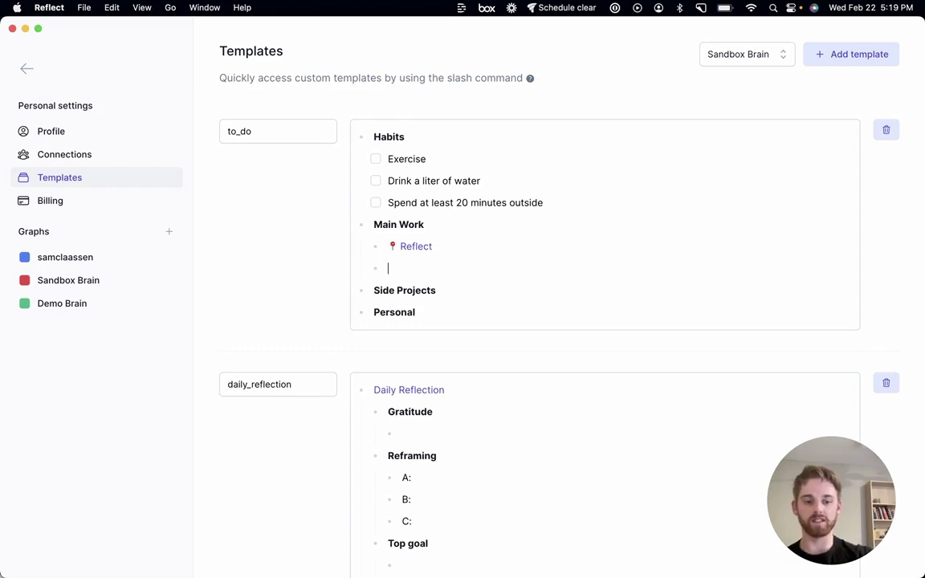
pyautogui.write('[[Star')
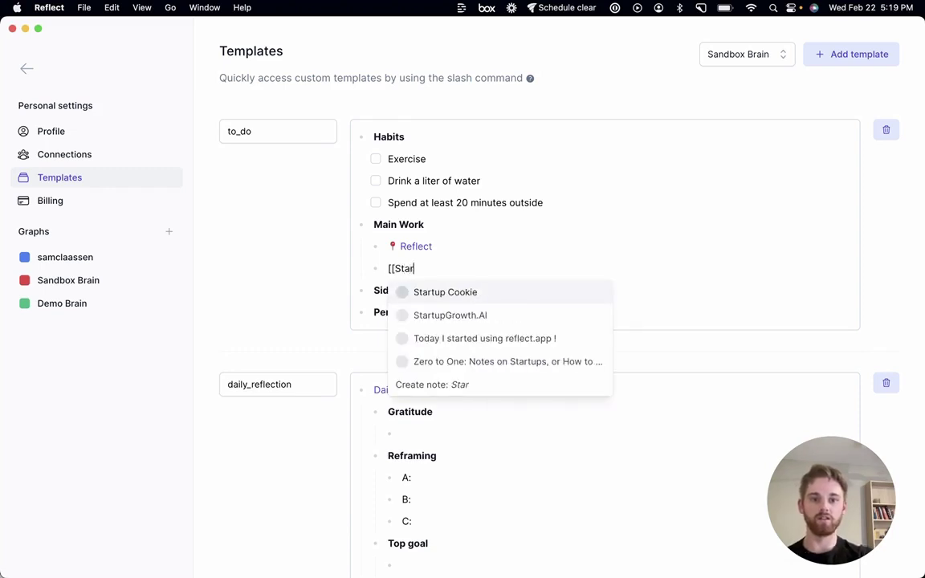
pyautogui.press('Return')
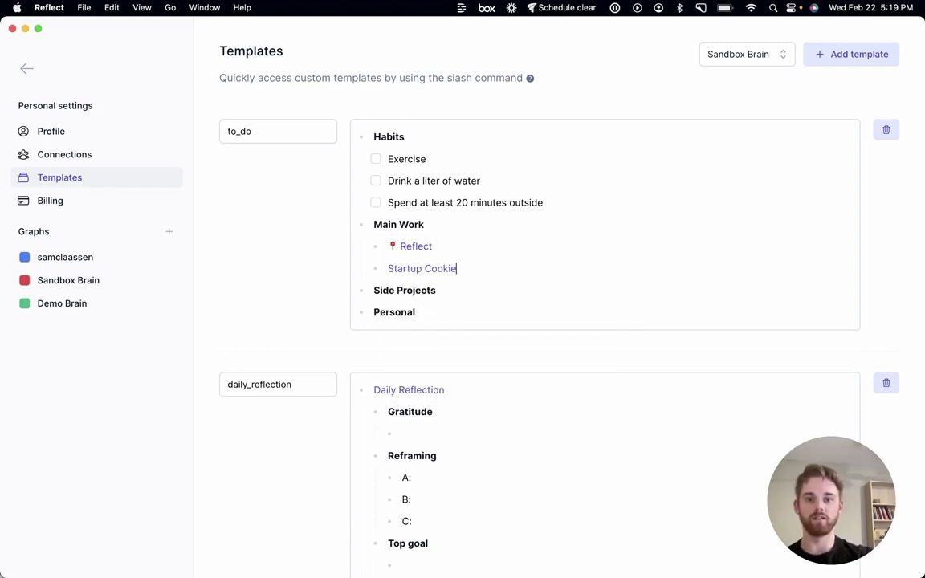
# Add an indented bullet under Side Projects that links to the HeadsOfGrowth.com note
pyautogui.click(455, 289)
pyautogui.press('Return')
pyautogui.press('Tab')
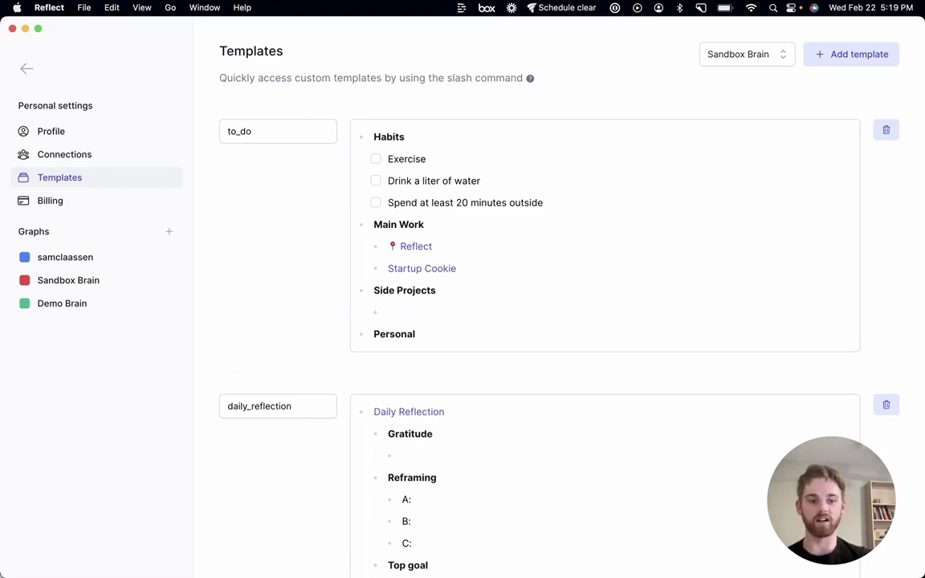
pyautogui.write('[[Hea')
pyautogui.press('Return')
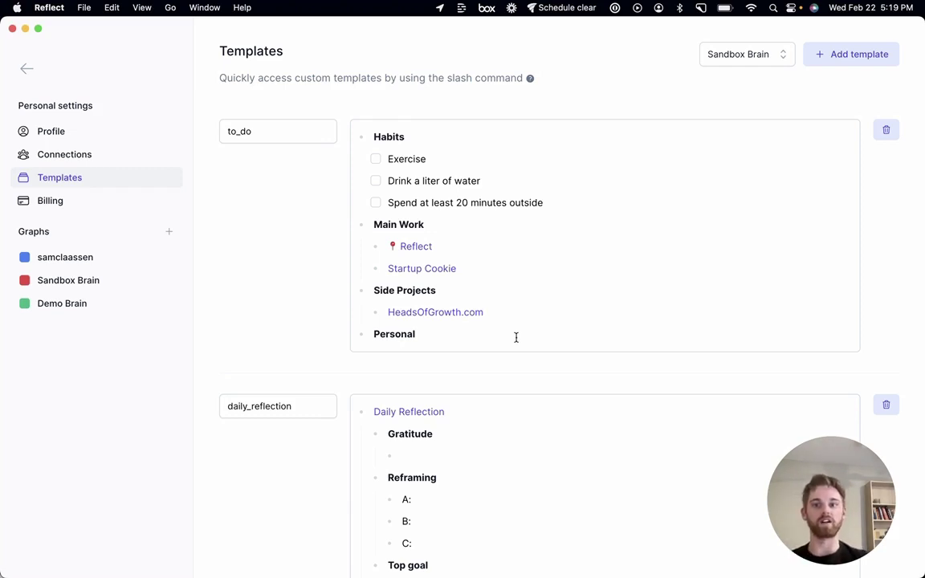
# Return to the daily notes and insert the to_do template into the Wed, February 22nd, 2023 note
pyautogui.click(27, 68)
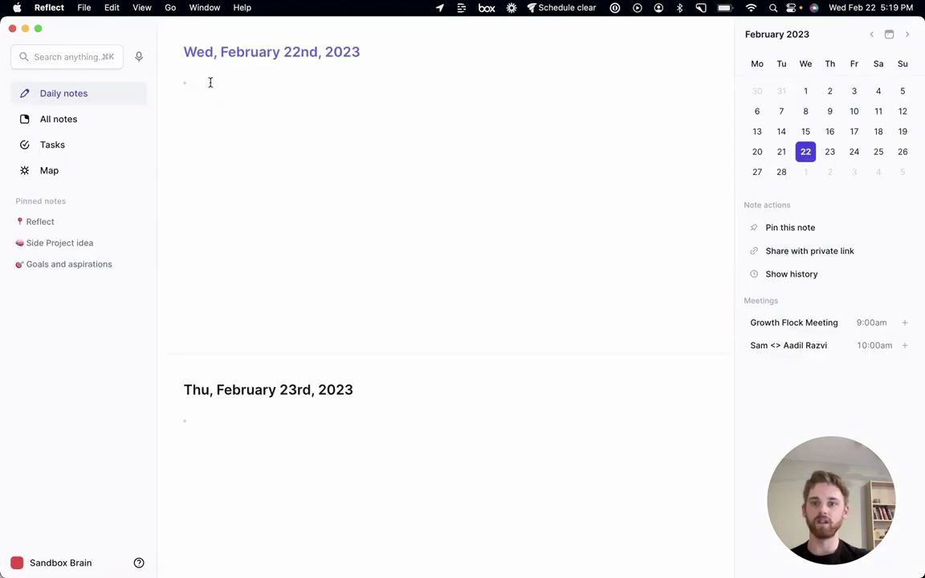
pyautogui.write('/to')
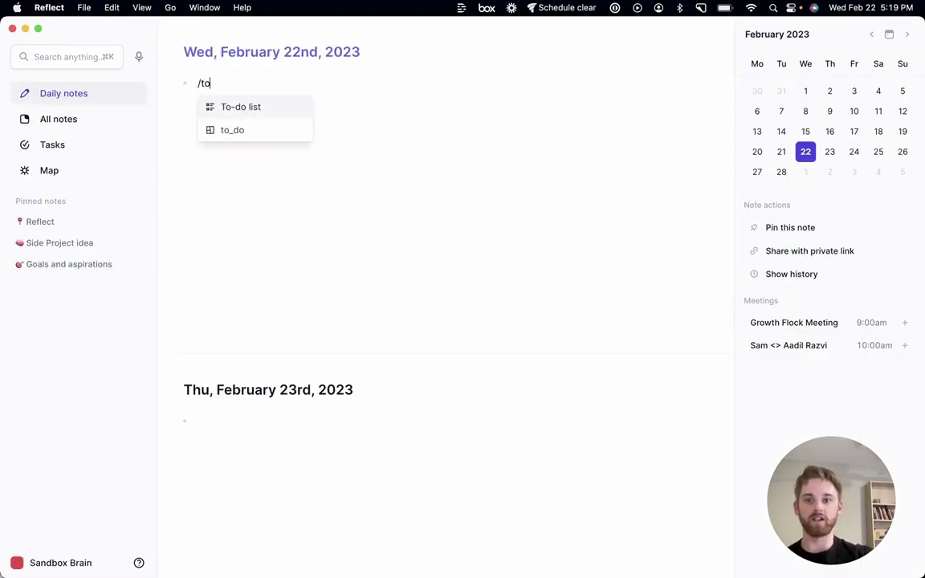
pyautogui.press('Down')
pyautogui.press('Return')
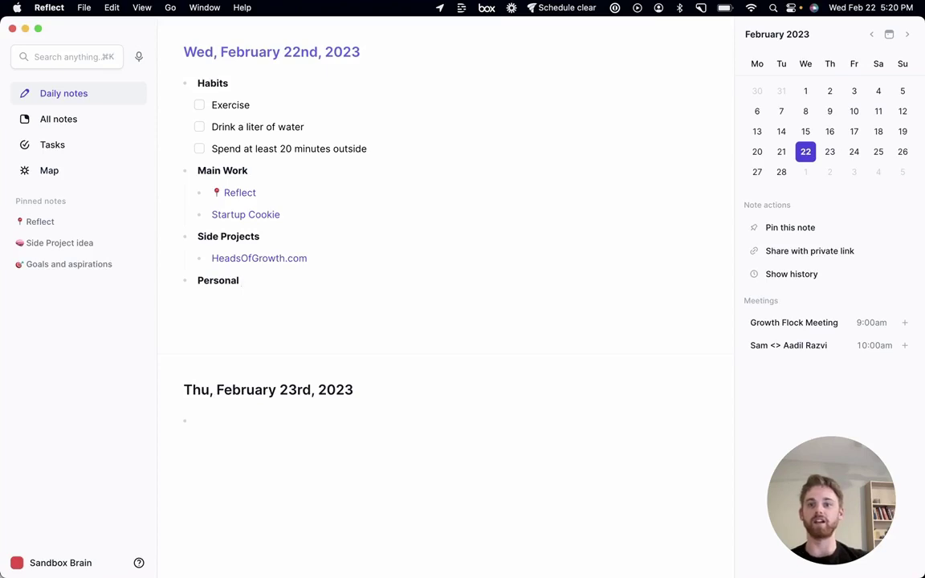
# Add nested checkbox items under the Reflect link: Email inbox zero, Record demo videos, and one empty checkbox
pyautogui.click(276, 187)
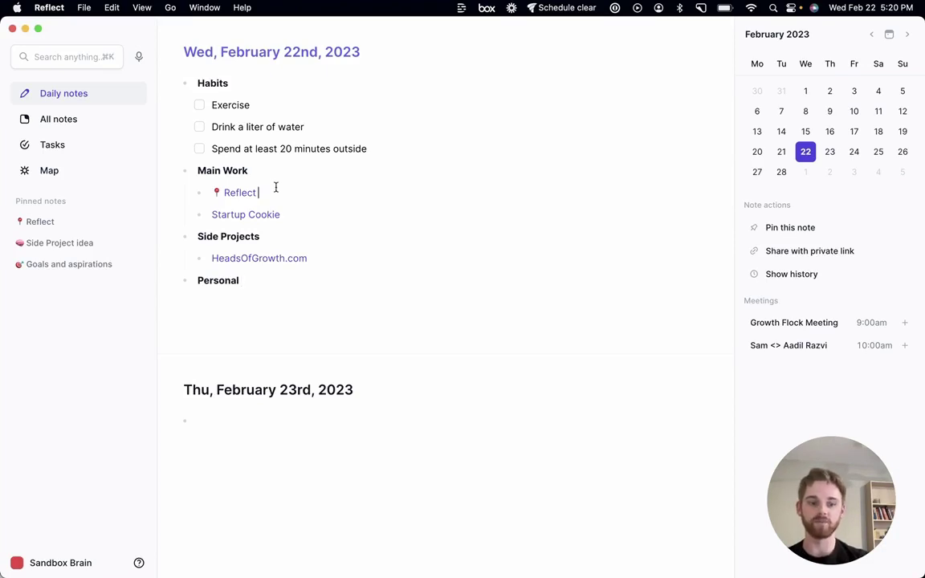
pyautogui.press('Return')
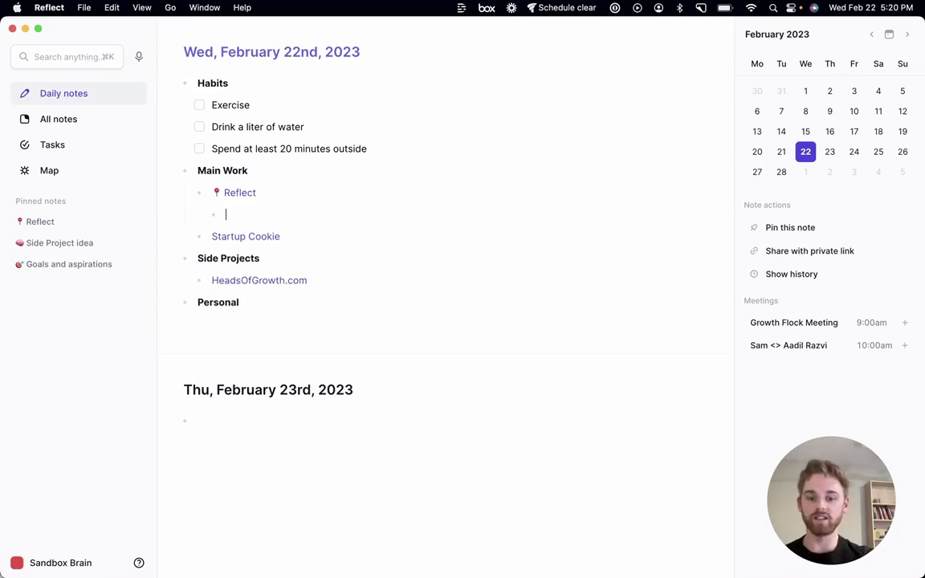
pyautogui.write('[] ')
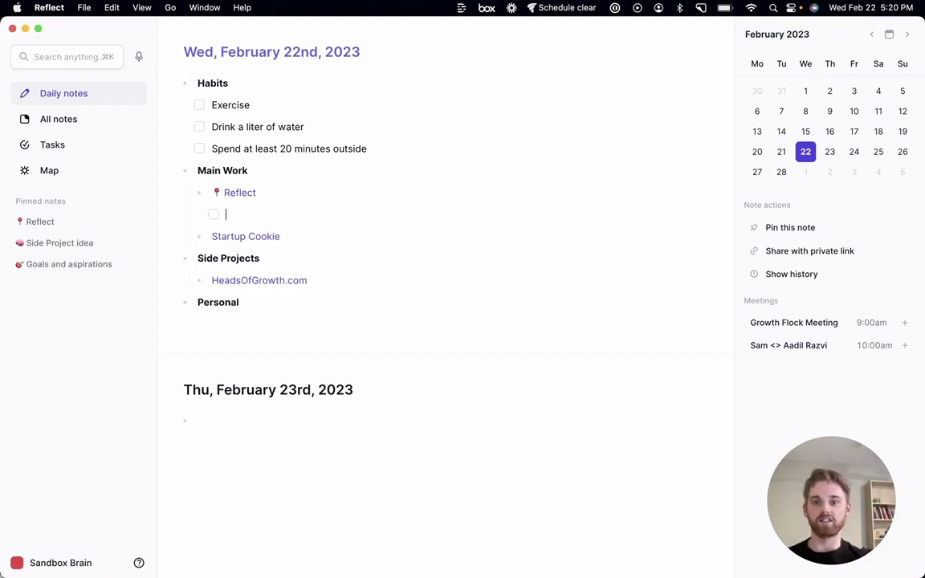
pyautogui.write('Email inbo')
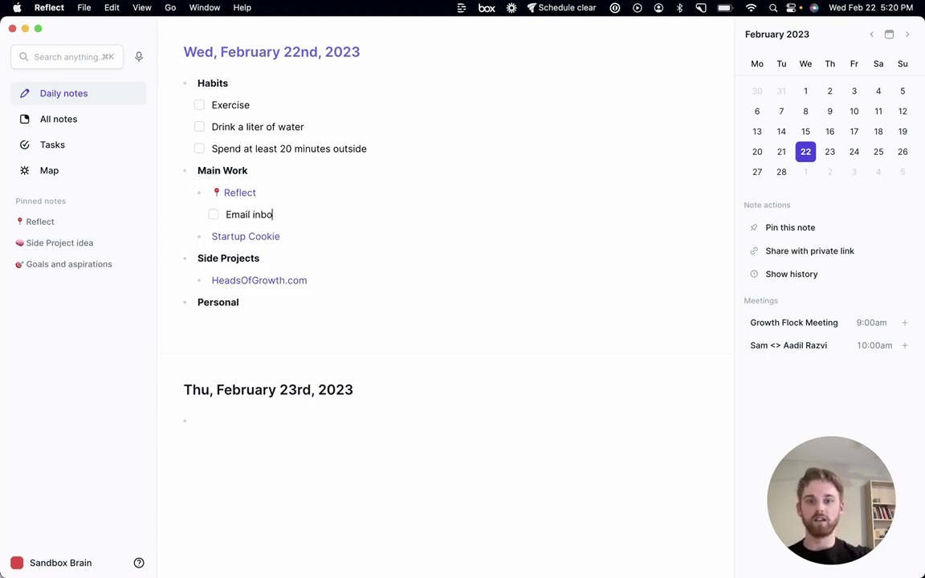
pyautogui.write('x zero')
pyautogui.press('Return')
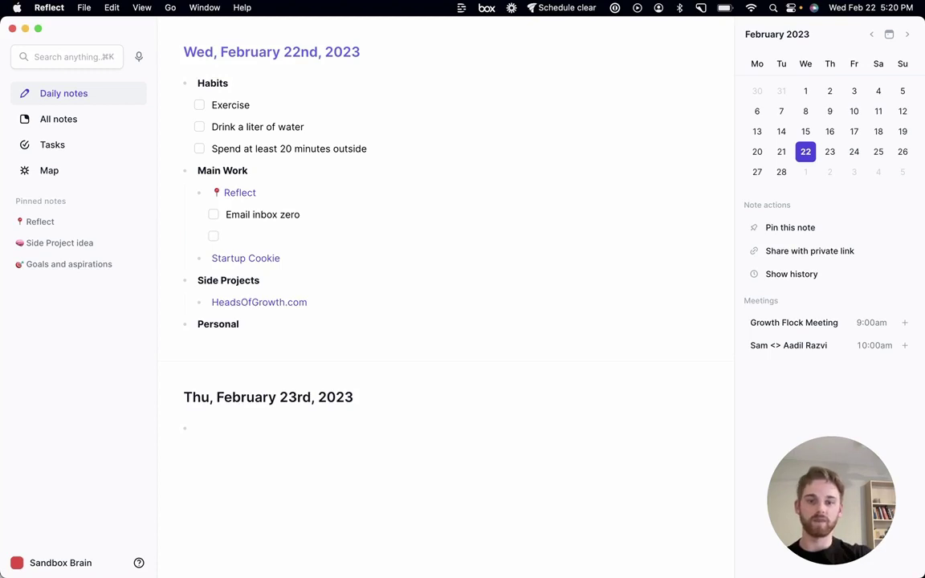
pyautogui.write('Record d')
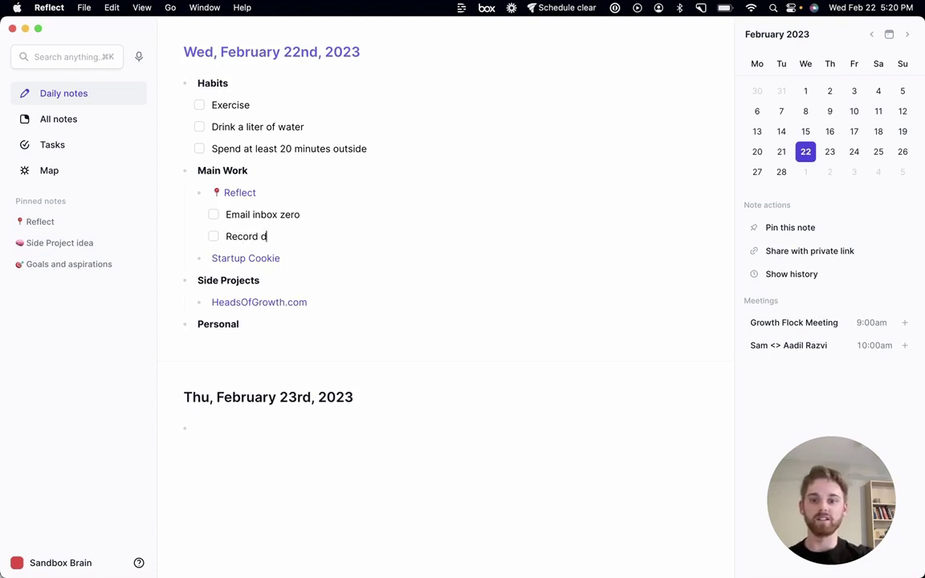
pyautogui.write('emo videos')
pyautogui.press('Return')
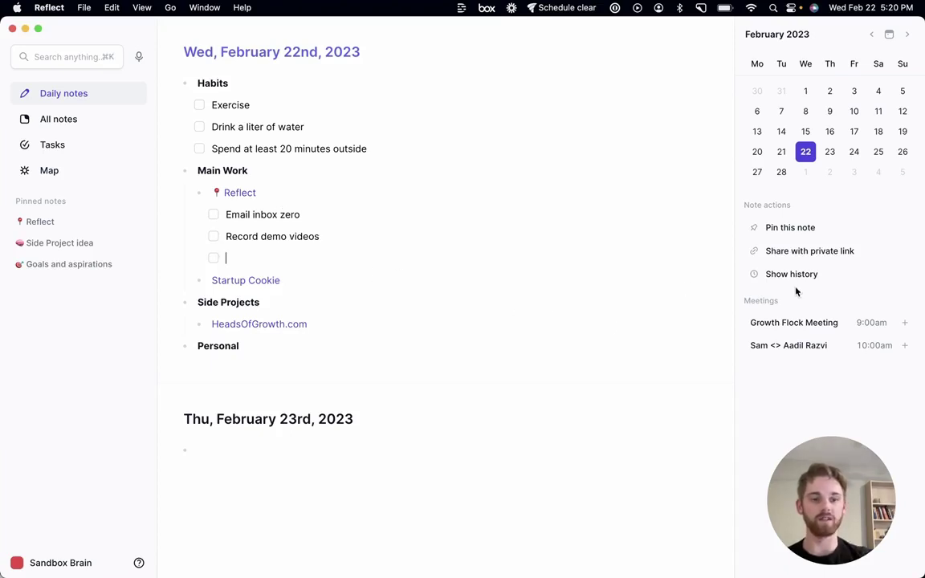
# Add the 10:00am calendar meeting to the daily note with all attendees cleared
pyautogui.click(792, 347)
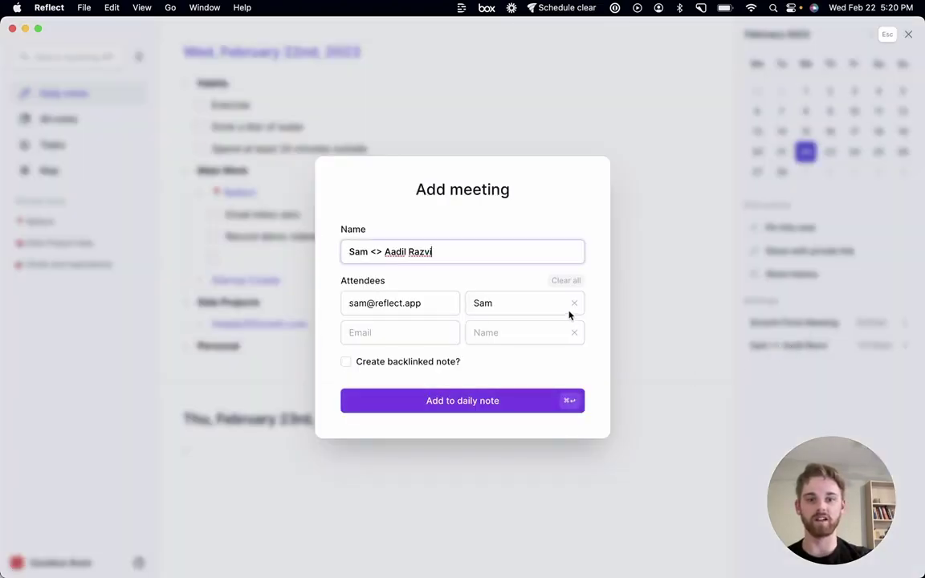
pyautogui.click(567, 281)
pyautogui.click(498, 387)
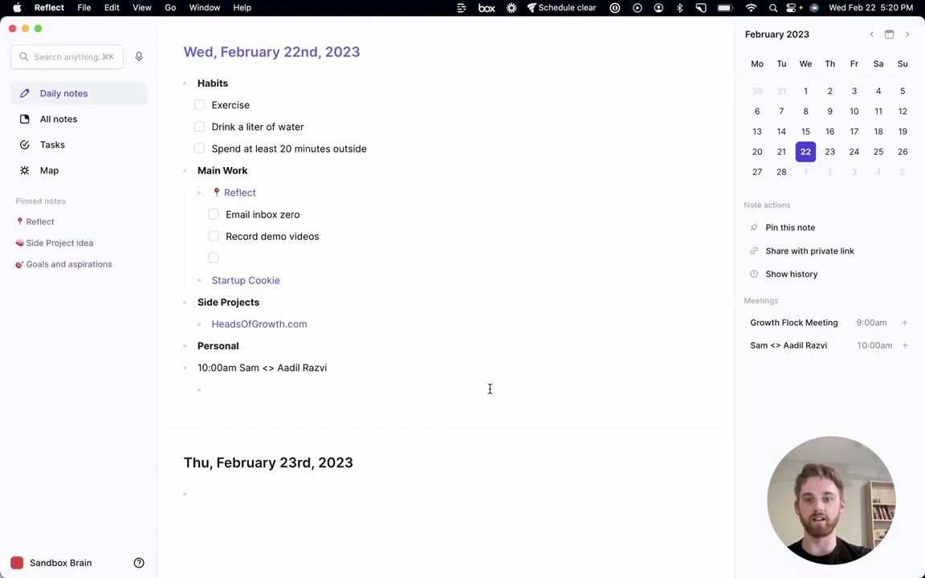
# Move the 10:00am meeting text from below Personal into the empty checkbox under Reflect
pyautogui.tripleClick(238, 371)
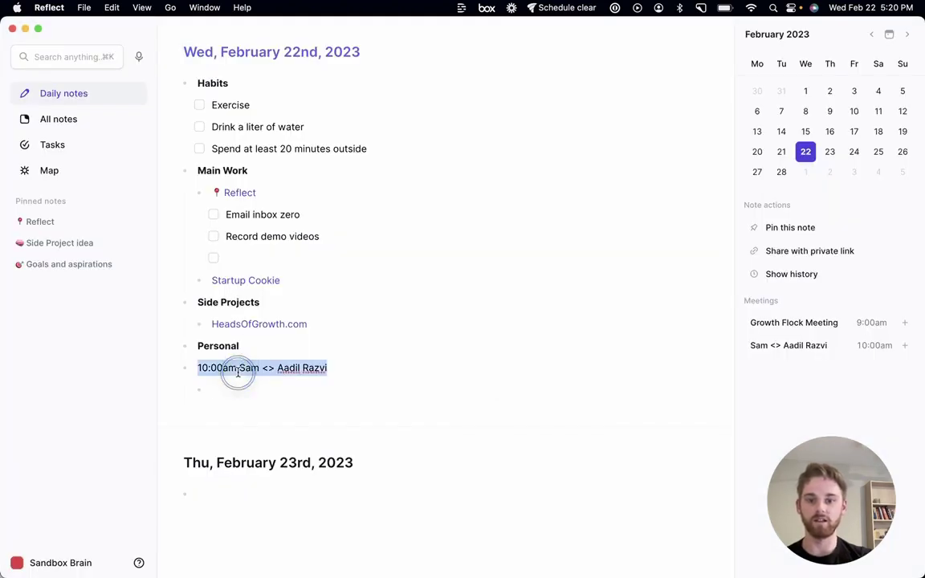
pyautogui.press('super+x')
pyautogui.press('super+v')
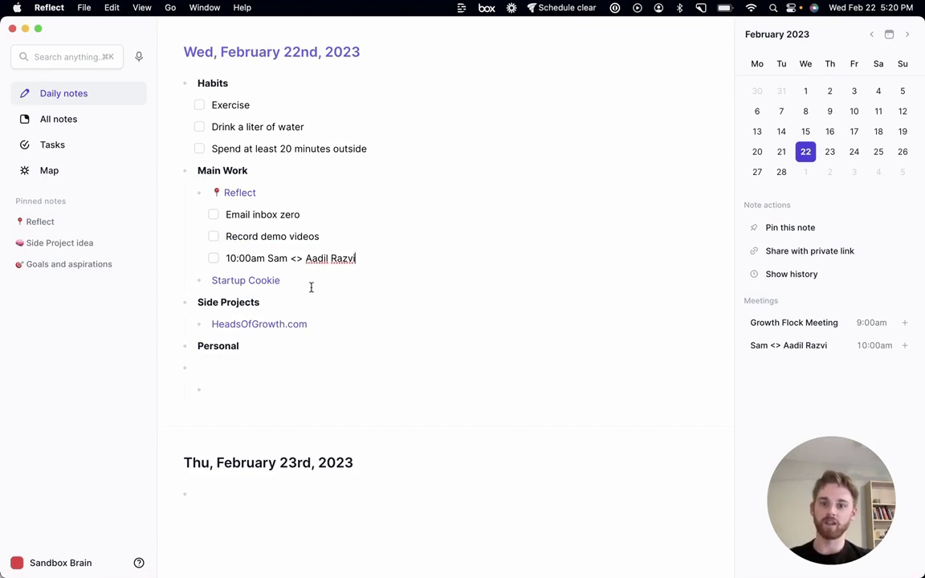
# Add a nested checkbox item reading Launch website under the Startup Cookie link
pyautogui.press('Return')
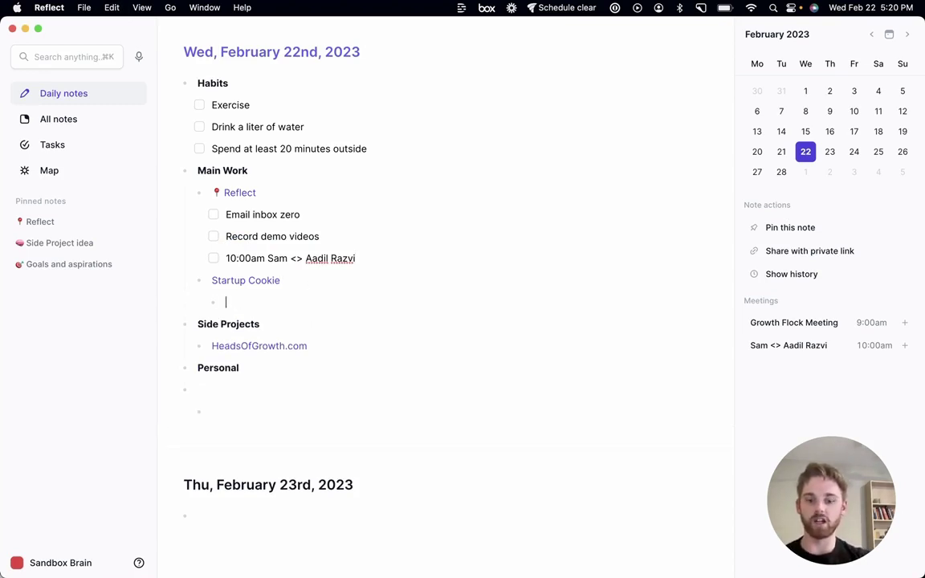
pyautogui.press('super+Return')
pyautogui.write('Lau')
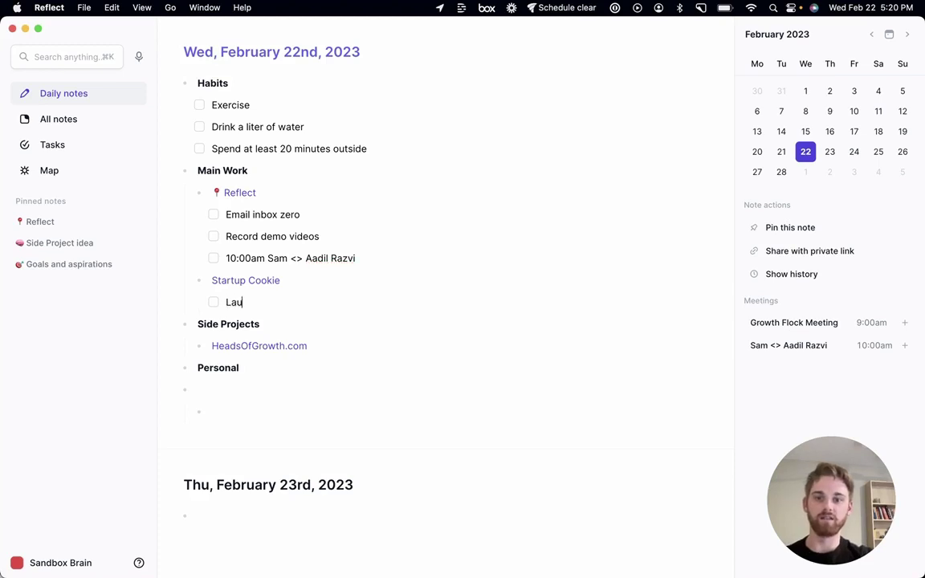
pyautogui.write('nch website')
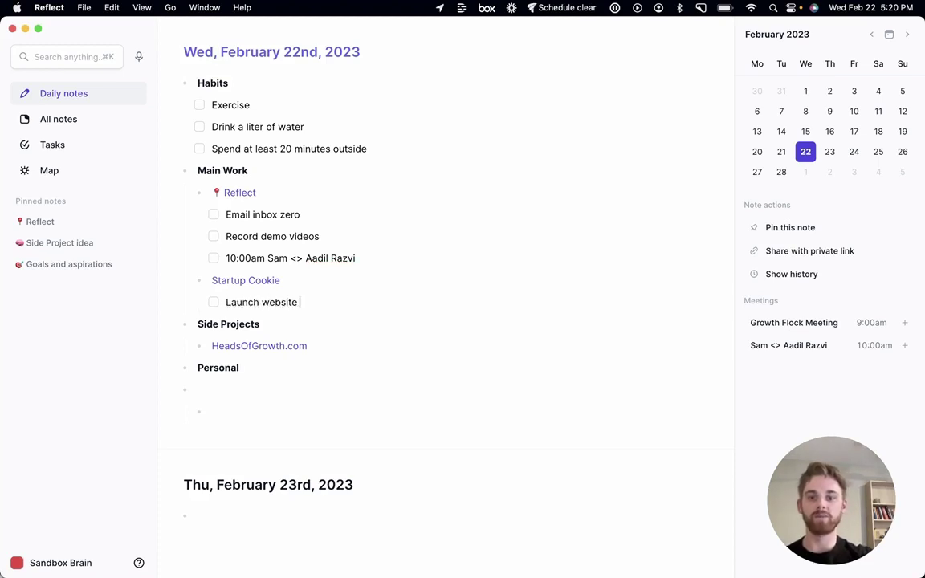
# Add a nested checkbox item reading Draft this week's newsletter under the HeadsOfGrowth.com link
pyautogui.click(335, 345)
pyautogui.press('Return')
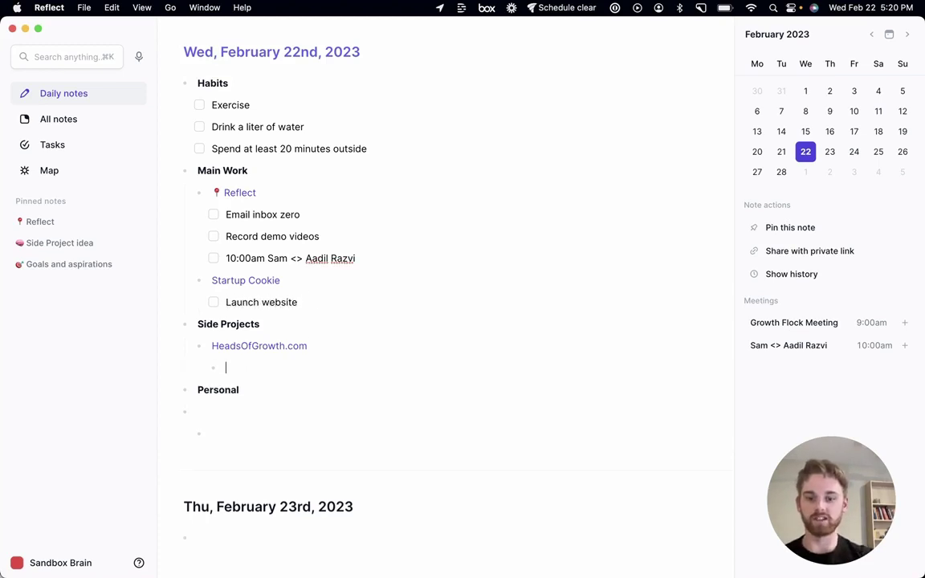
pyautogui.press('super+Return')
pyautogui.write('Draft t')
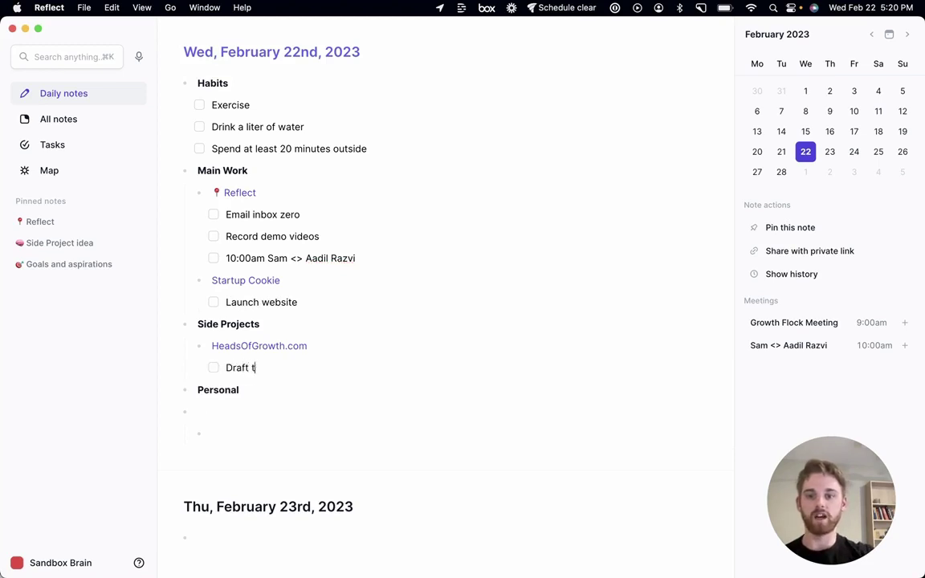
pyautogui.write("his week's newsletter")
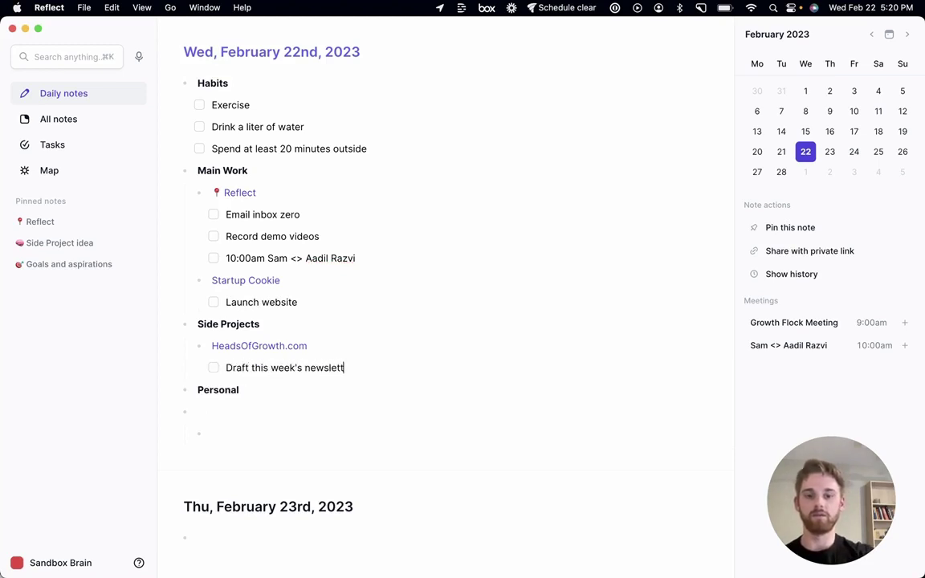
# Turn the two leftover empty bullets into checkbox items under Personal: Change oil in car and Go to the grocery store
pyautogui.click(266, 409)
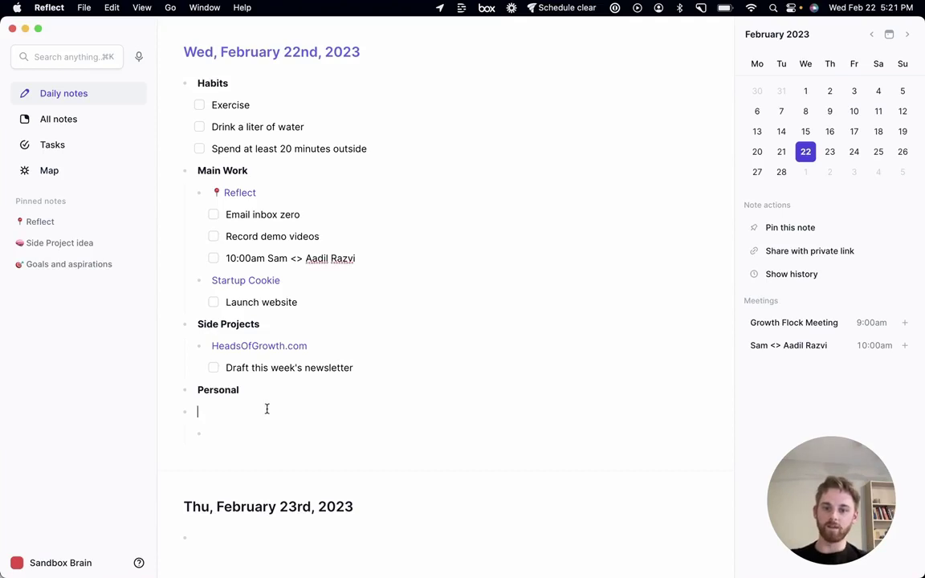
pyautogui.press('Tab')
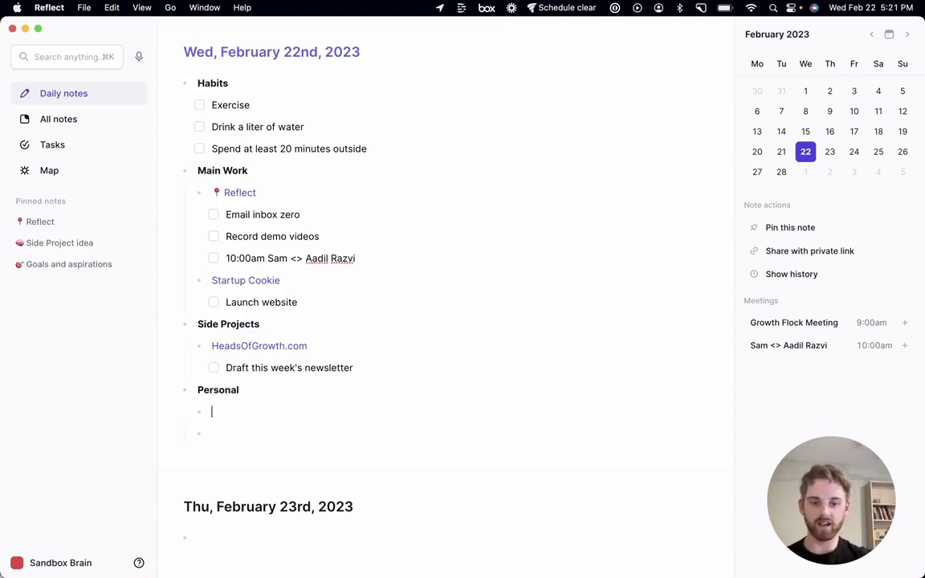
pyautogui.press('super+Return')
pyautogui.write('Change ')
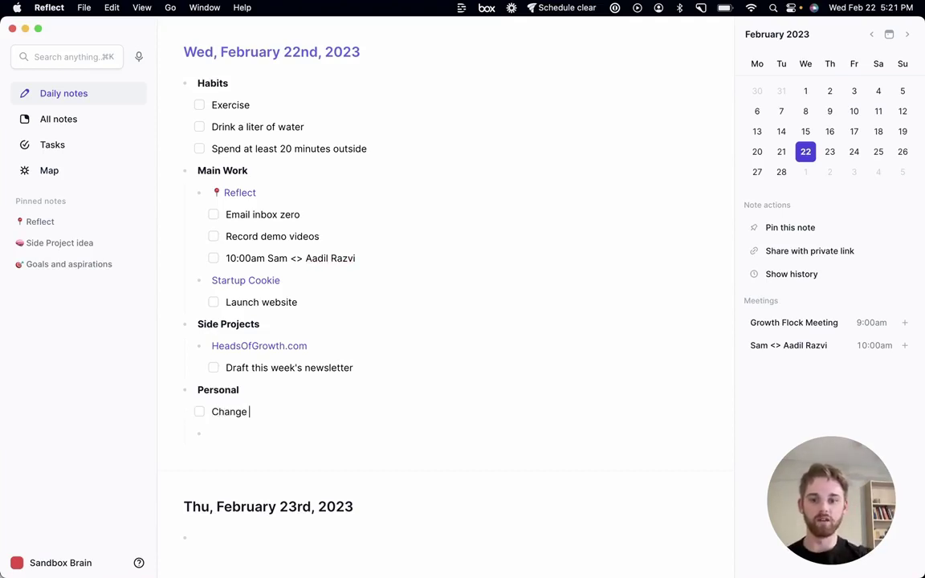
pyautogui.write('oil in car')
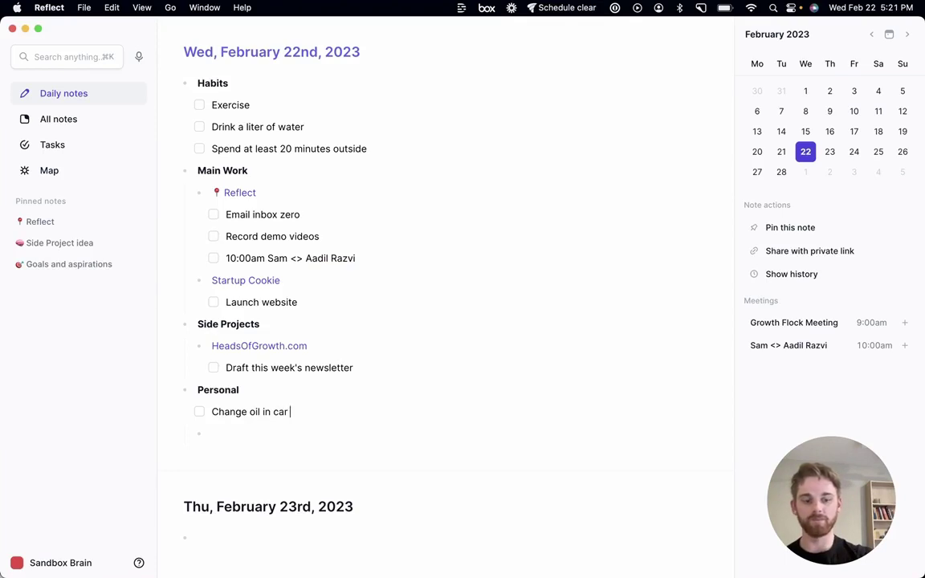
pyautogui.press('super+Return')
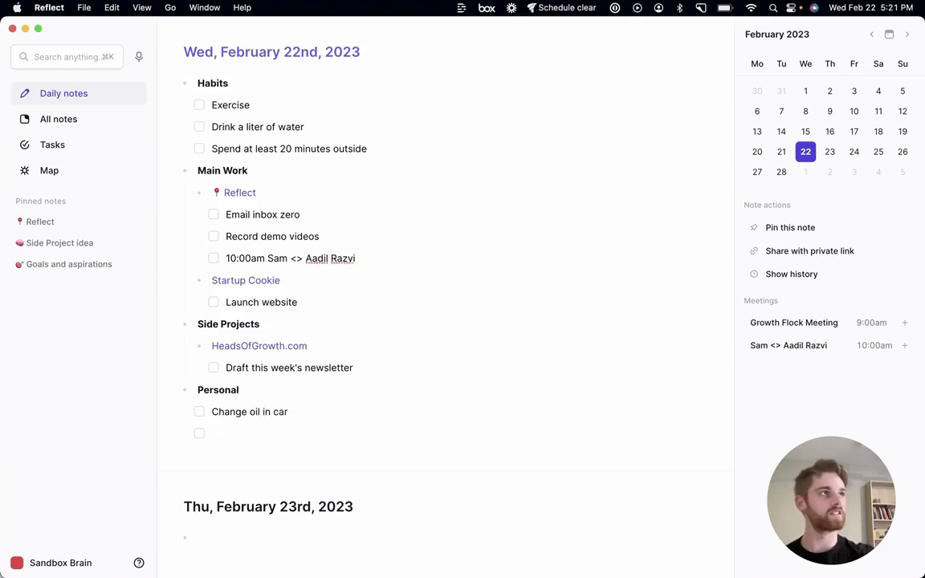
pyautogui.write('Go to the ')
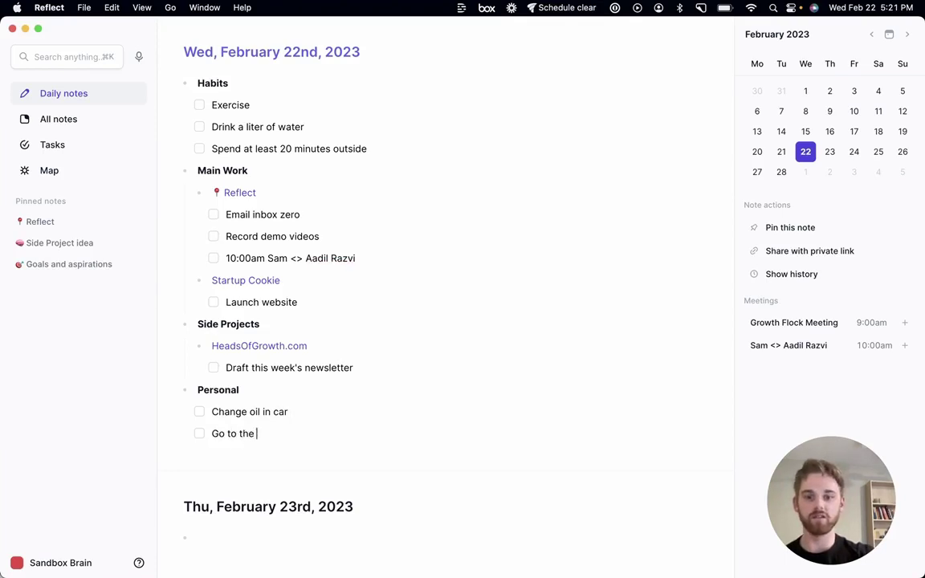
pyautogui.write('grocery store')
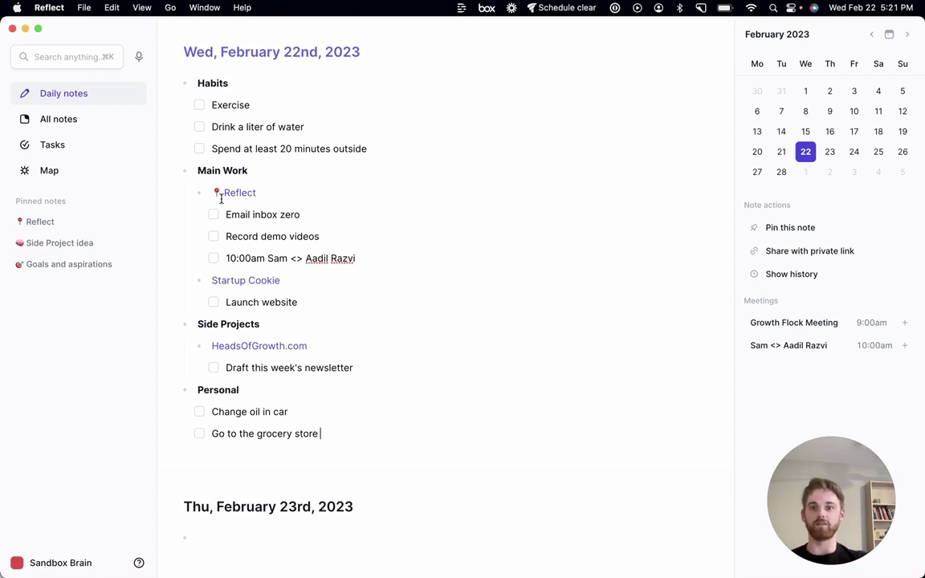
# Check off Exercise, Drink a liter of water, Record demo videos, the 10:00am meeting, the newsletter draft and both Personal tasks
pyautogui.click(199, 105)
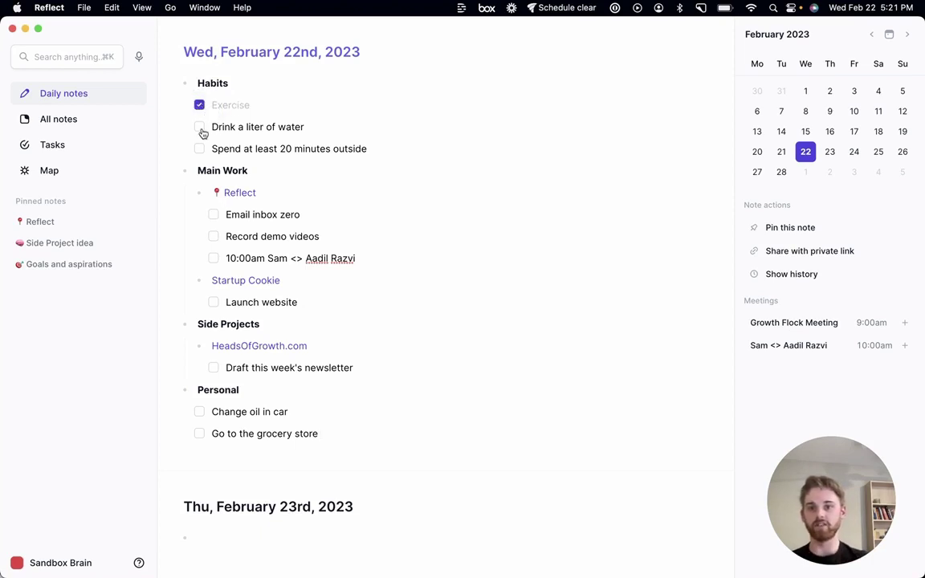
pyautogui.click(200, 127)
pyautogui.click(213, 236)
pyautogui.click(213, 258)
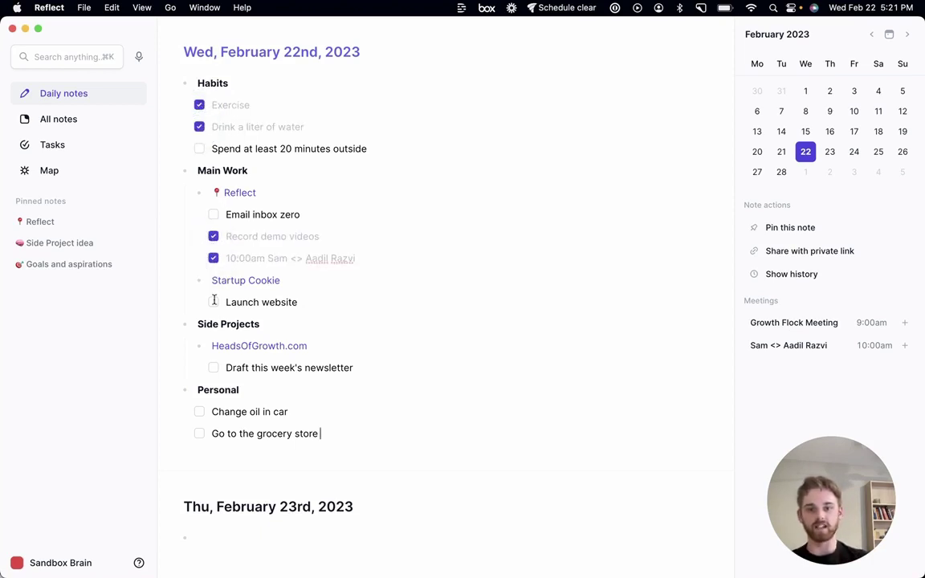
pyautogui.click(213, 367)
pyautogui.click(199, 412)
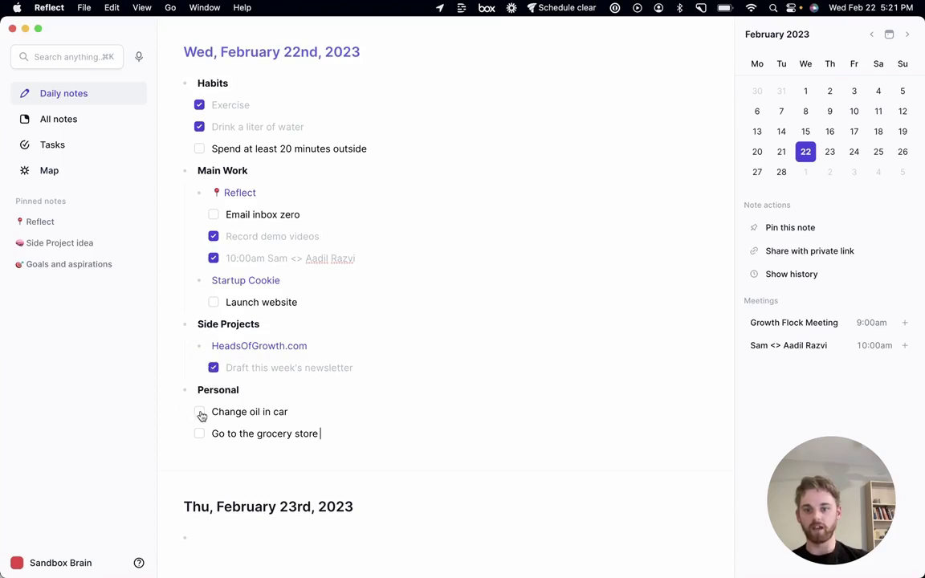
pyautogui.click(199, 434)
# Insert the to_do template into the Thu, February 23rd, 2023 daily note
pyautogui.scroll(-5, 552, 369)
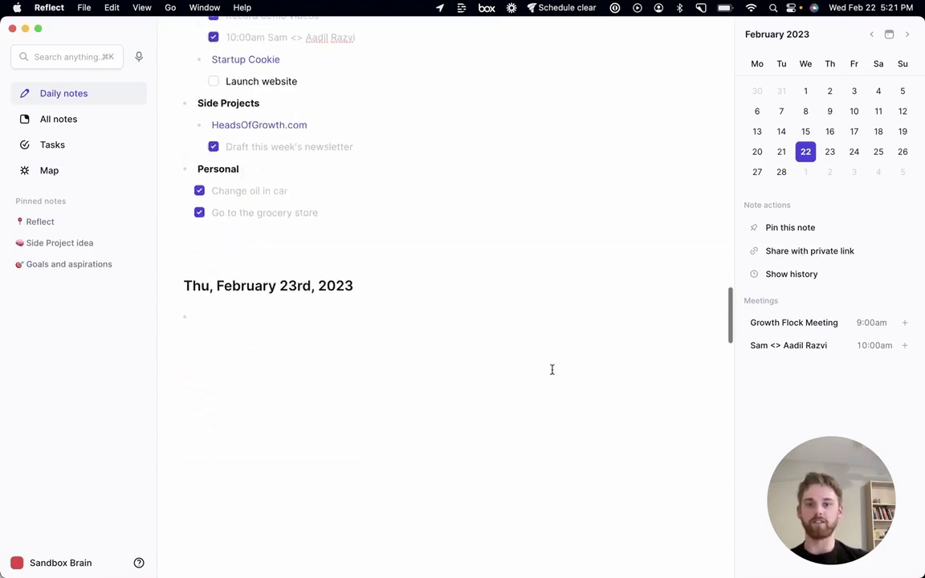
pyautogui.click(364, 320)
pyautogui.write('/')
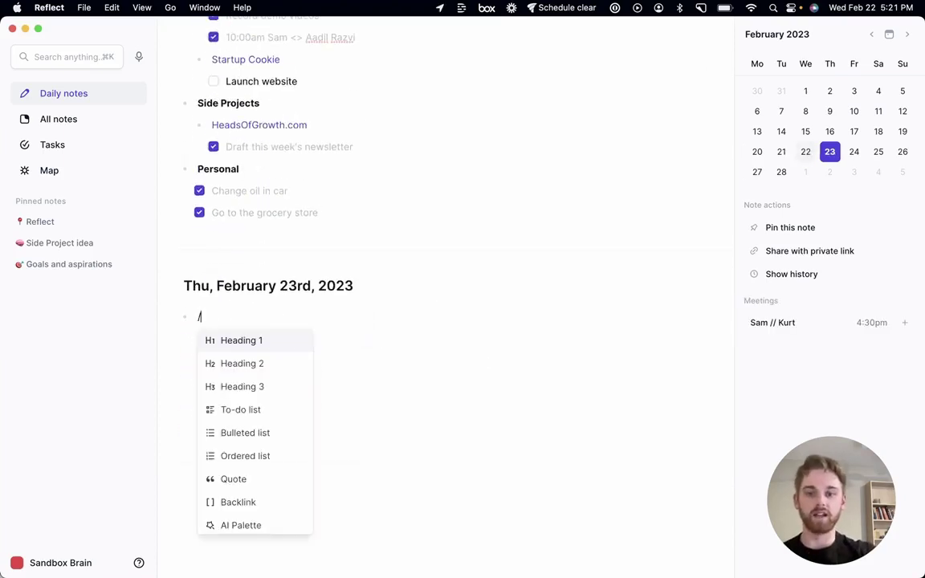
pyautogui.write('to')
pyautogui.press('Down')
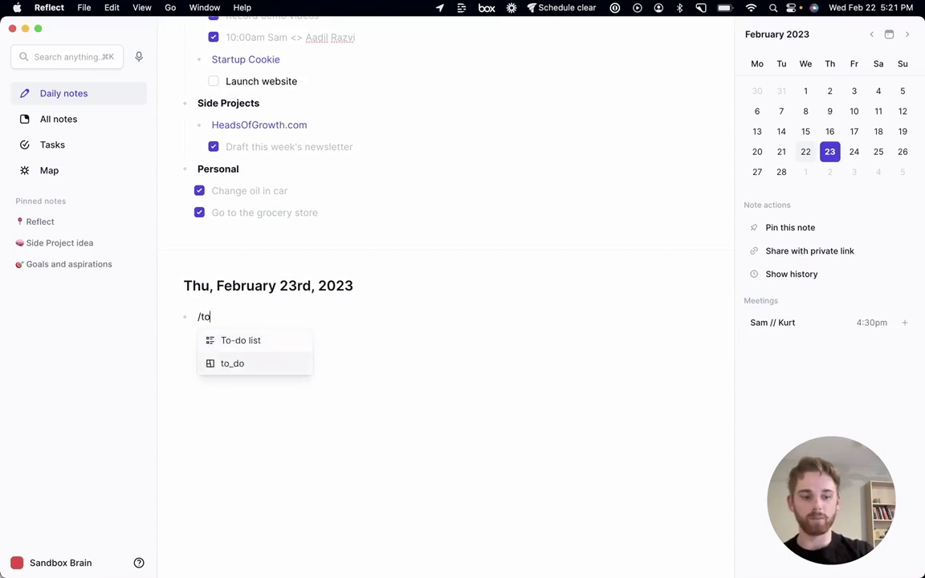
pyautogui.press('Return')
# Compare the finished and open tasks in the February 22nd note with the new list in the February 23rd note
pyautogui.scroll(1, 498, 348)
pyautogui.scroll(5, 498, 347)
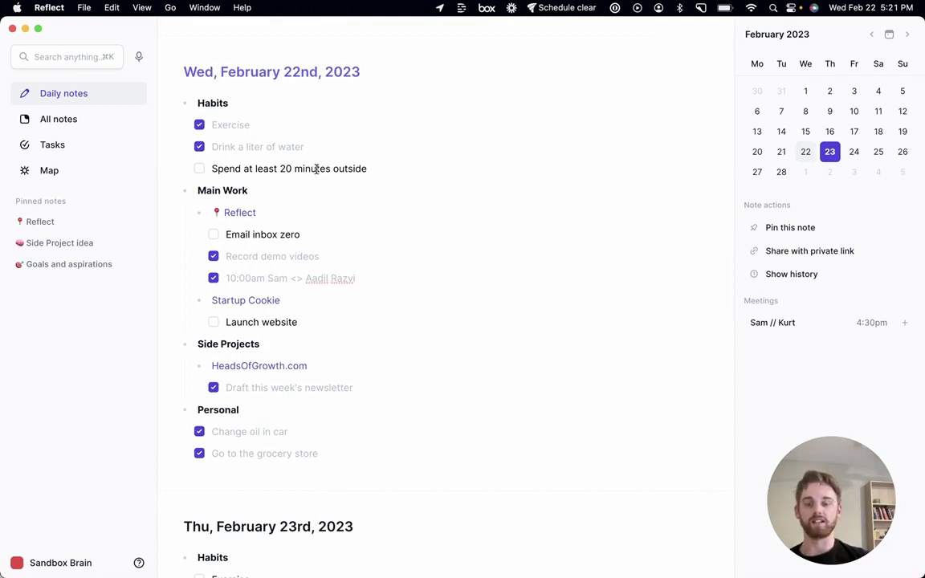
pyautogui.scroll(-2, 317, 169)
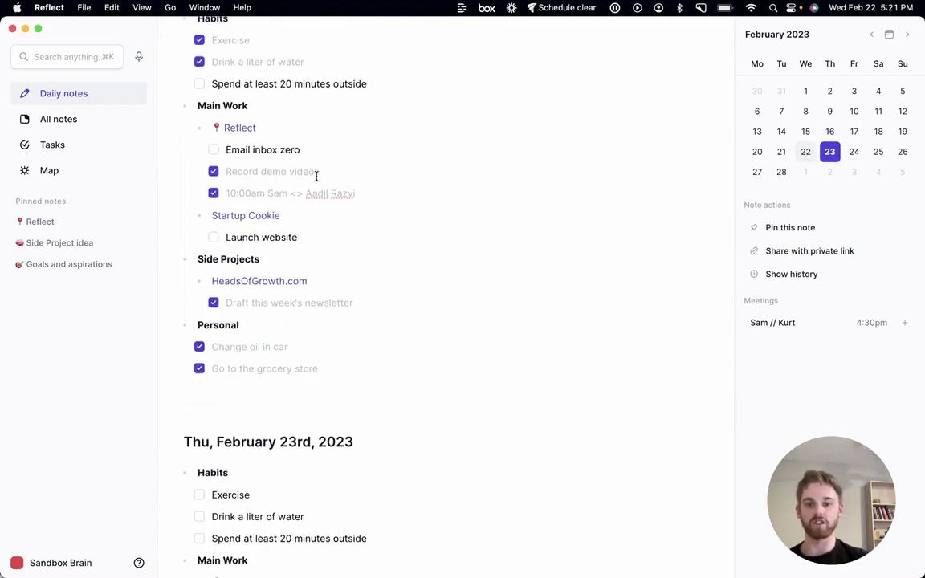
pyautogui.scroll(1, 316, 173)
pyautogui.scroll(1, 316, 176)
pyautogui.scroll(-7, 316, 176)
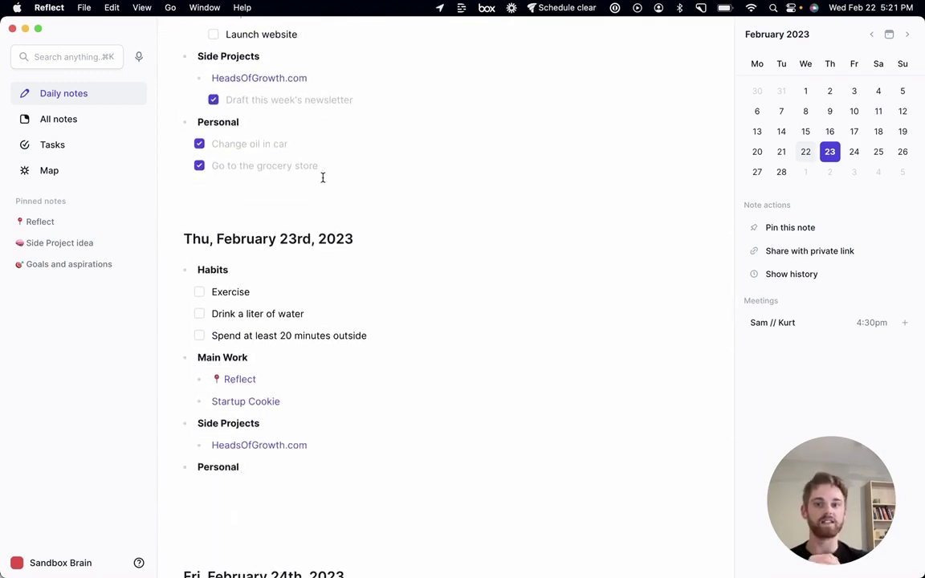
pyautogui.scroll(8, 322, 177)
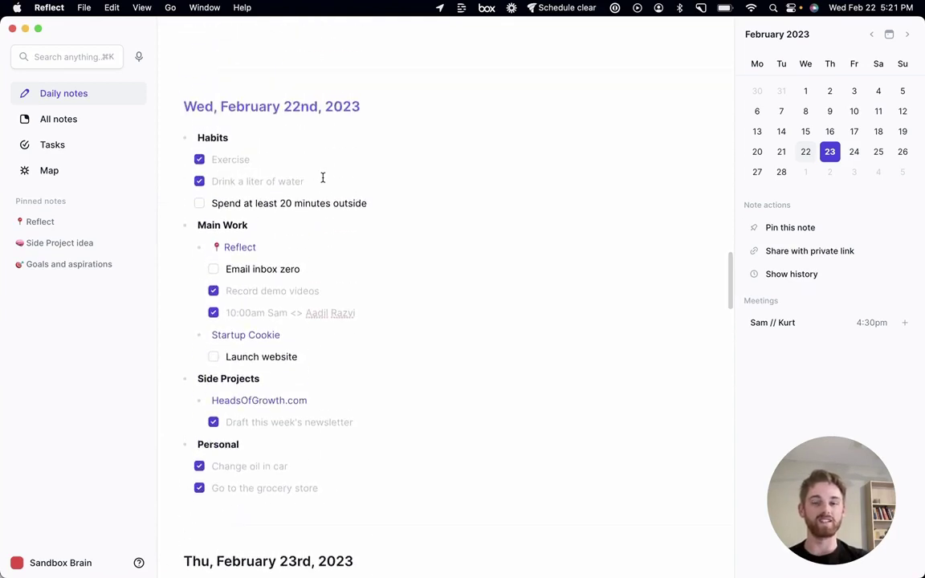